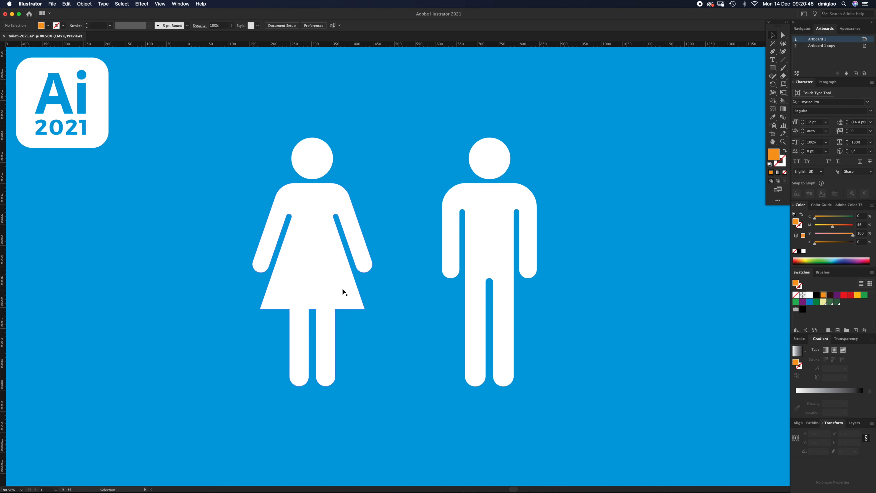
Review the artboard dimensions through the document setup options.
left_click(284, 25)
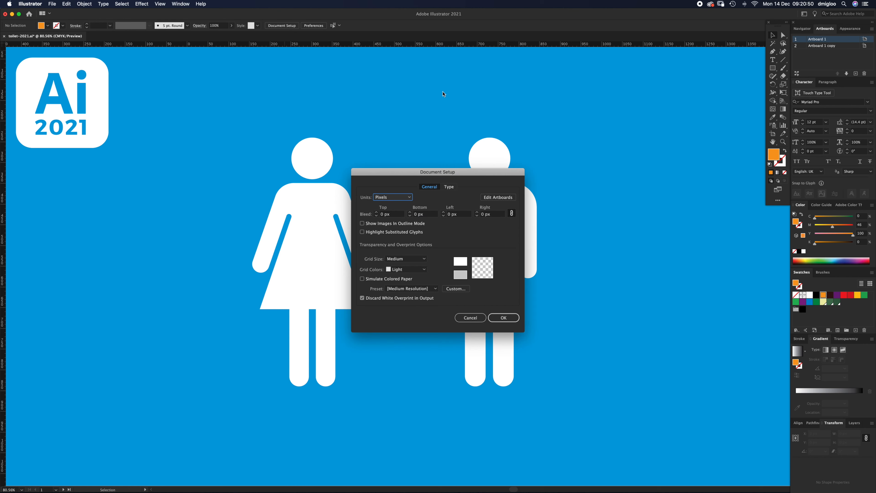
left_click(499, 198)
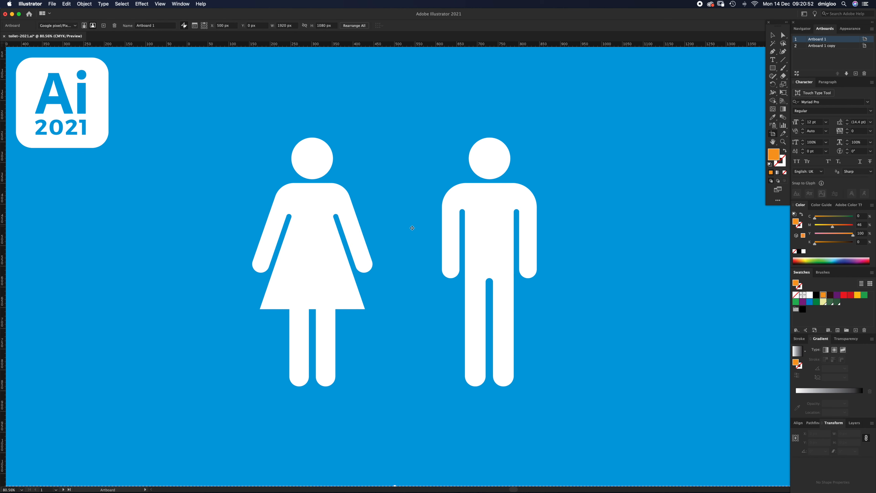
key("Escape")
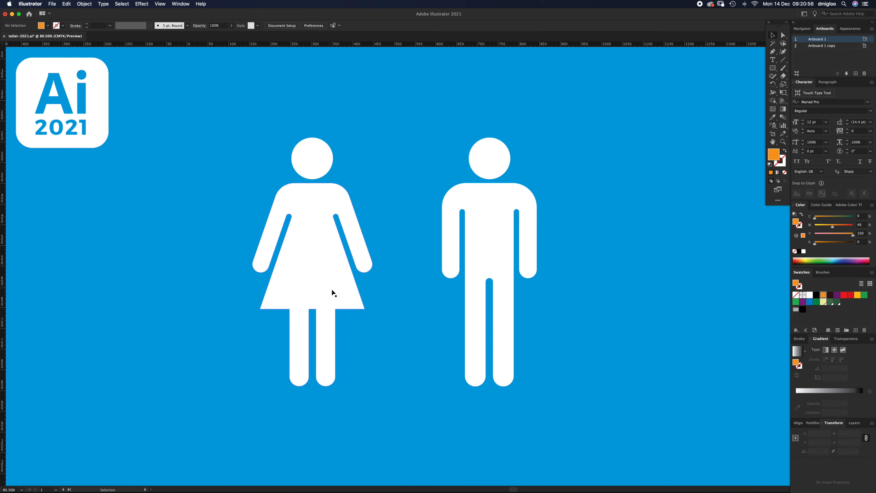
Display the Pathfinder options for combining shapes.
left_click(181, 4)
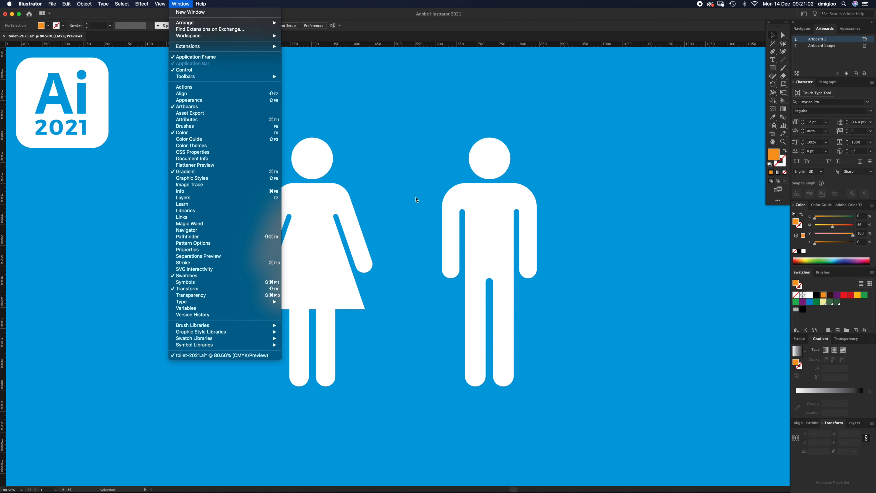
left_click(668, 337)
left_click(814, 422)
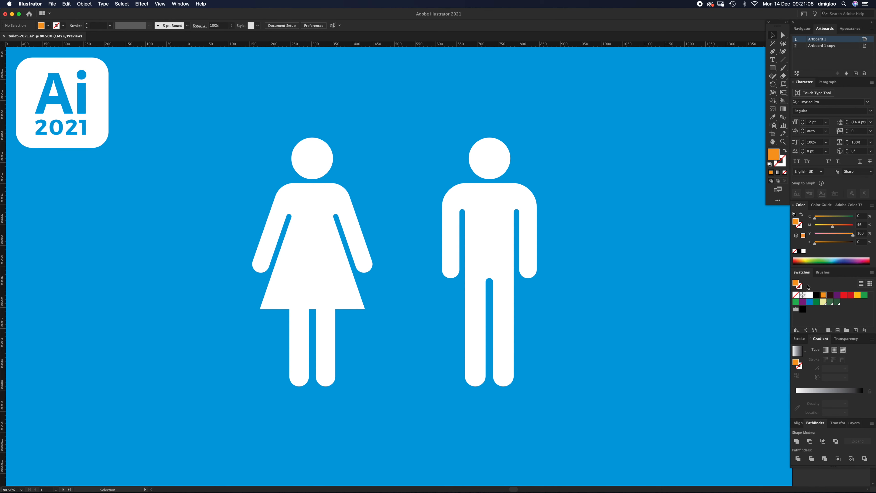
Examine the colour palette artboard and its CMYK values, and return to the artboard with the two figures.
key("z")
mouse_move(470, 284)
left_mouse_down()
mouse_move(446, 287)
mouse_move(454, 287)
left_mouse_up()
key("space")
left_click_drag(496, 258, 281, 286)
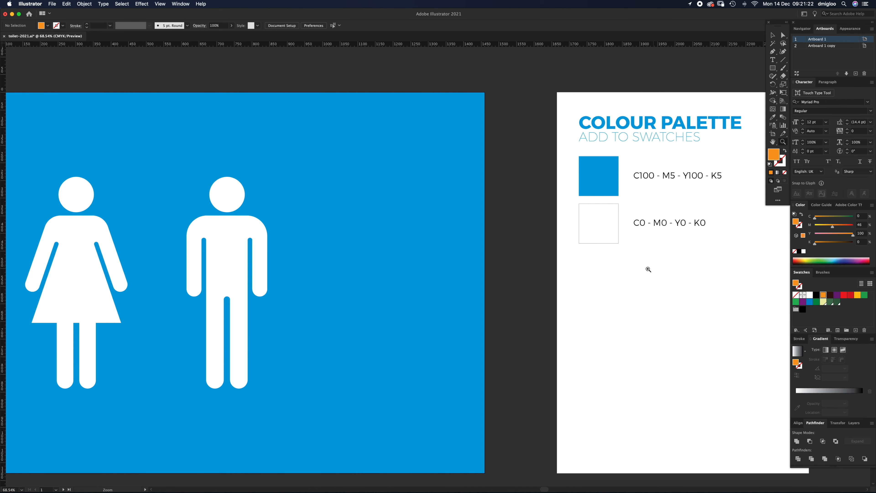
left_click_drag(243, 323, 524, 295)
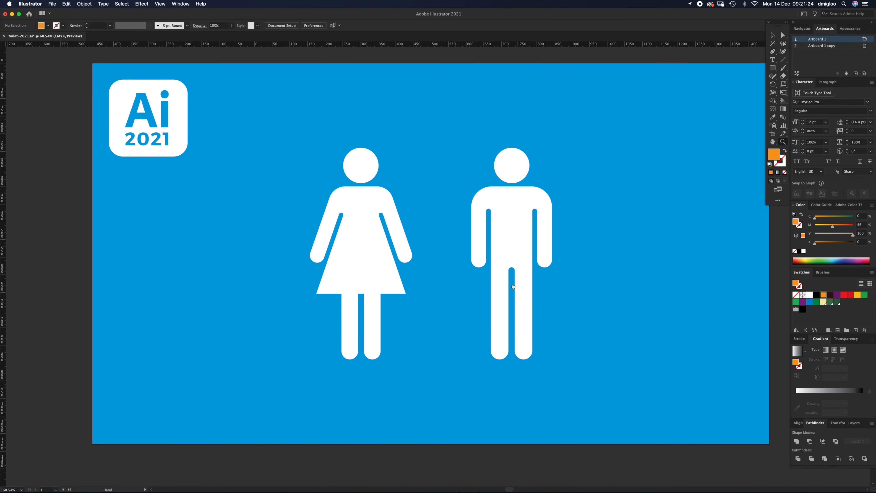
Show the guides and move the female figure's head and body left, clear of its construction guides.
key("super+semicolon")
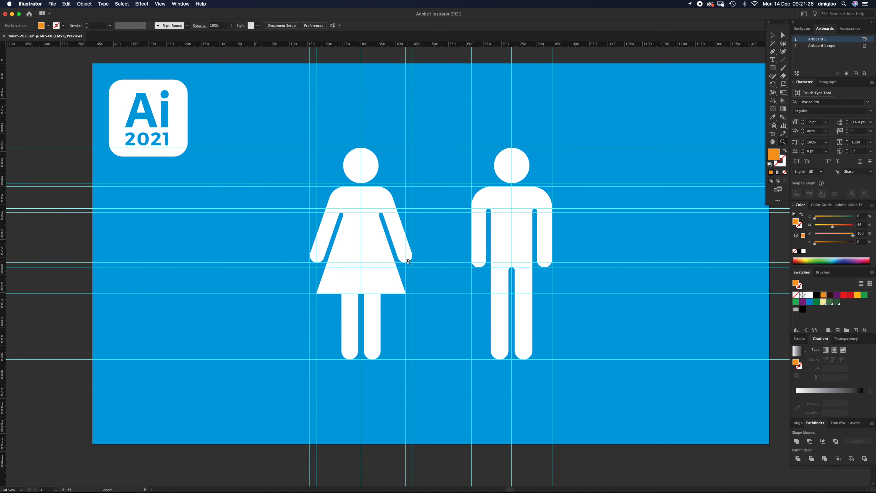
left_click(382, 253)
key("super+semicolon")
left_click_drag(395, 249, 418, 254)
key("v")
left_click(415, 263)
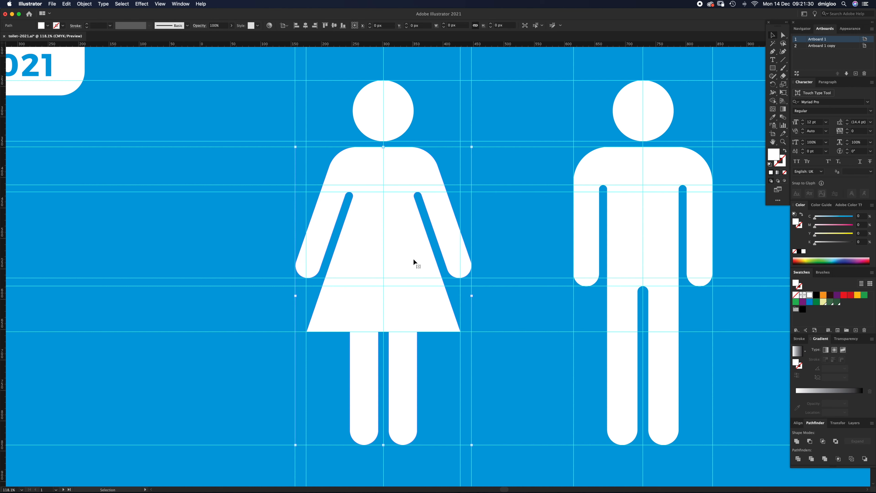
left_click(388, 125, "shift")
left_click_drag(426, 271, 223, 294)
left_click(256, 197)
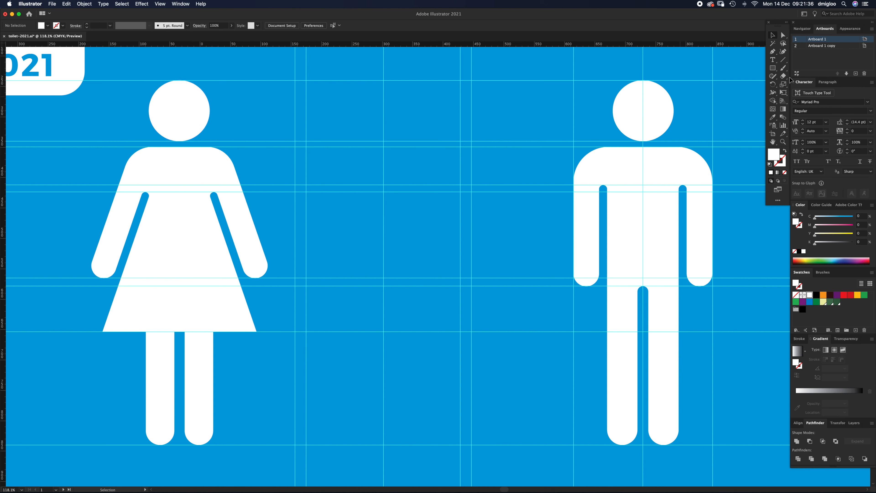
Draw a white circle about 127 px in diameter between the two figures.
left_click(773, 69)
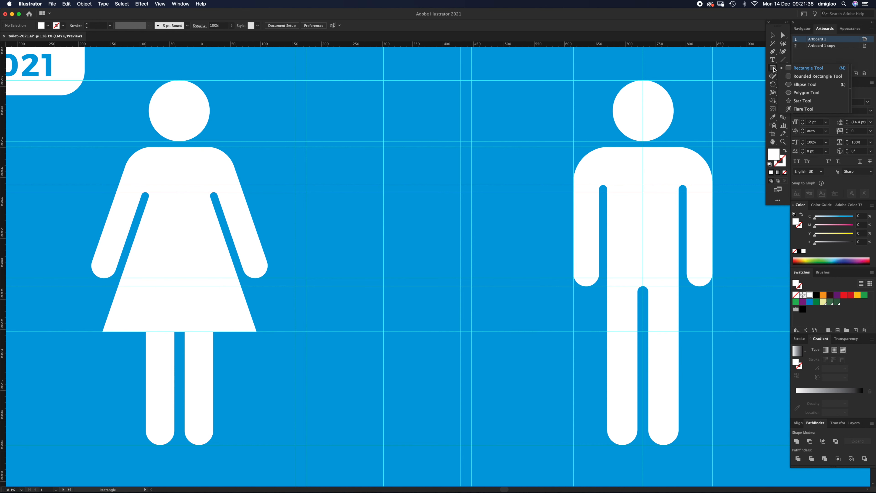
left_click(796, 84)
left_click_drag(378, 123, 461, 173)
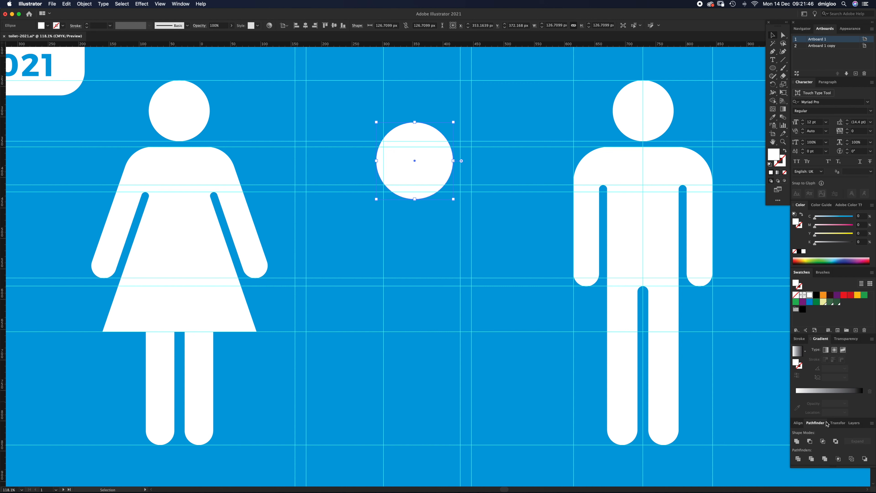
Resize the circle to 100 × 100 px and align it as a head between the upper guides, centred on the vertical guide.
left_click(838, 422)
left_click(837, 433)
type("100")
key("Tab")
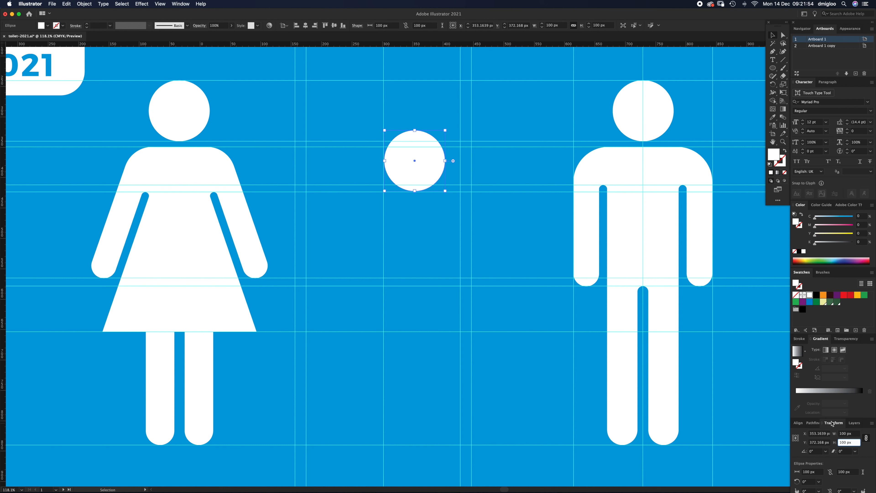
left_click_drag(430, 172, 404, 116)
left_click(436, 93)
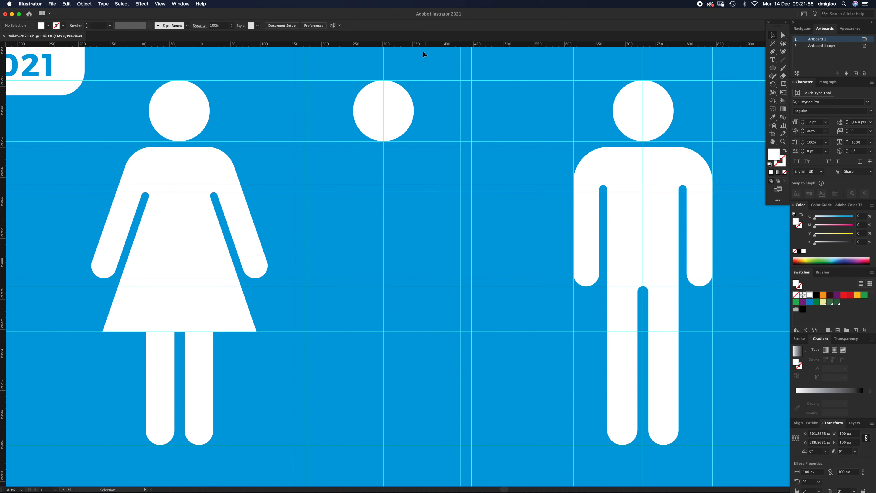
Try pulling a horizontal guide from the ruler above the new head, toggling the rulers off and on.
left_click_drag(419, 46, 425, 58)
key("super+z")
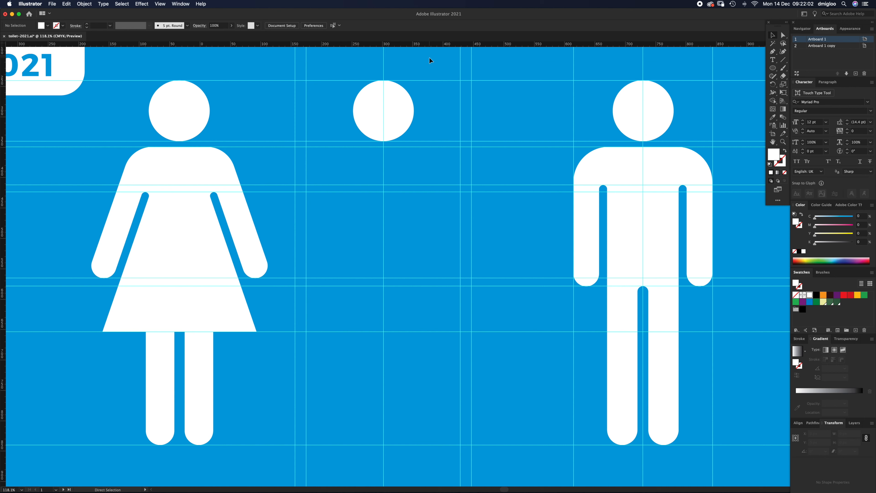
key("super+r")
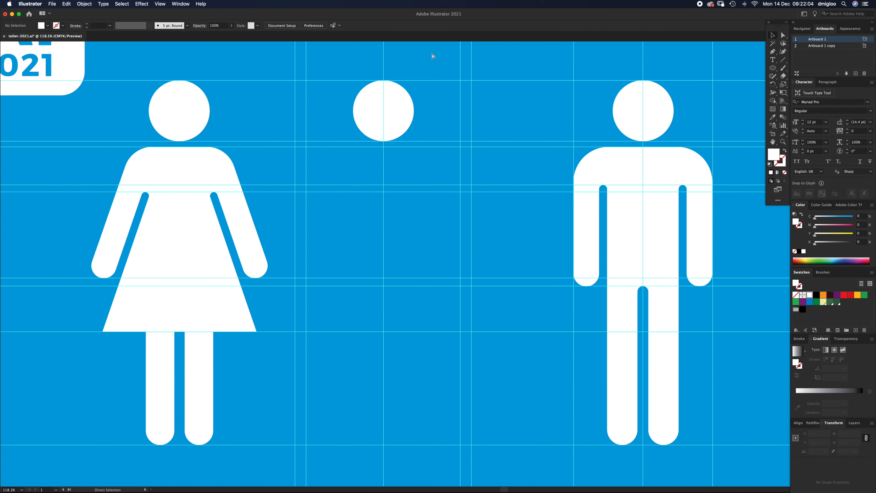
key("super+r")
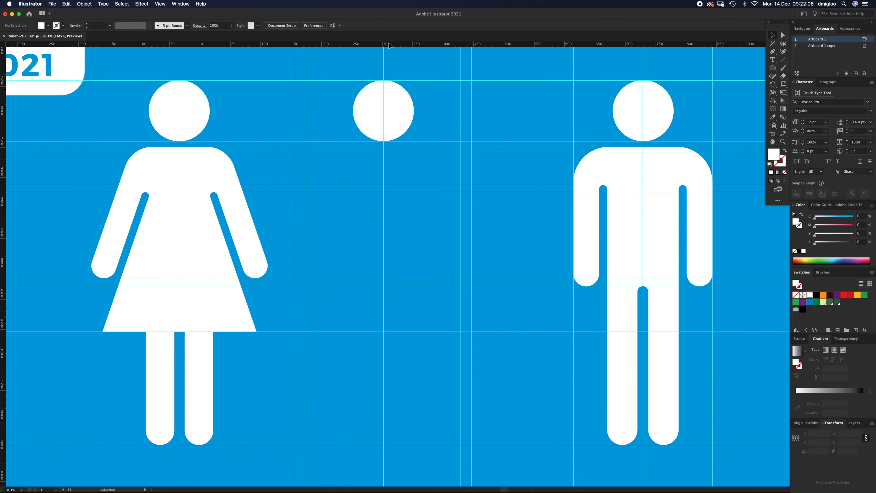
left_click_drag(392, 44, 386, 80)
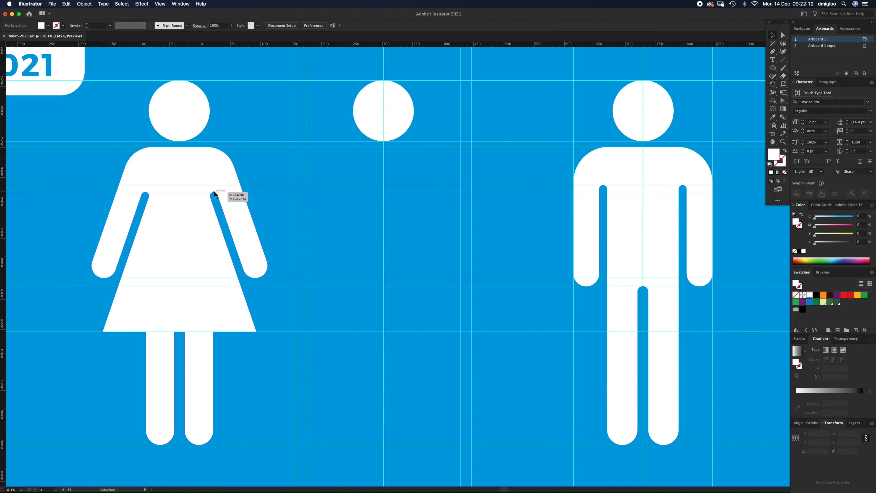
Check that Smart Guides is enabled in the view settings.
left_click(165, 4)
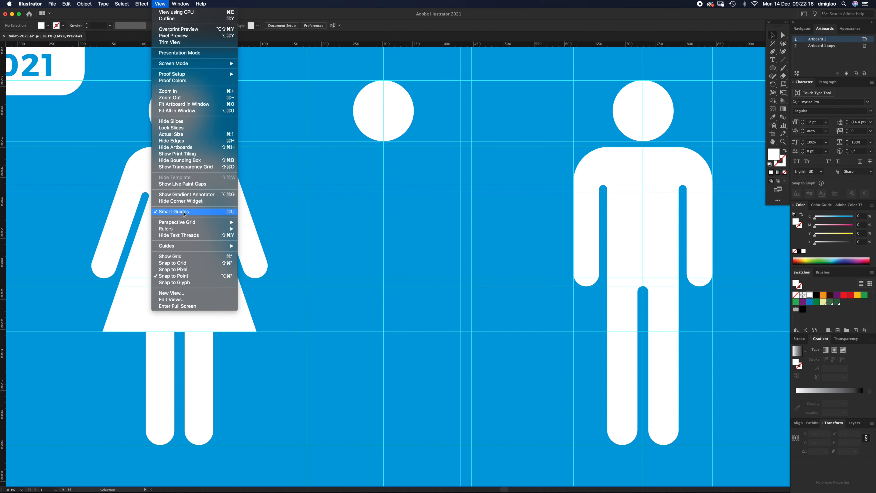
left_click(403, 115)
left_click(396, 123)
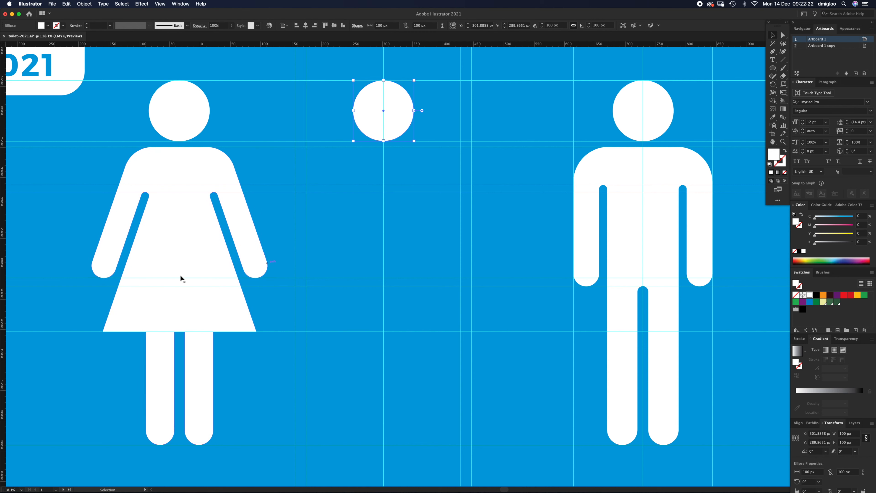
left_click(410, 178)
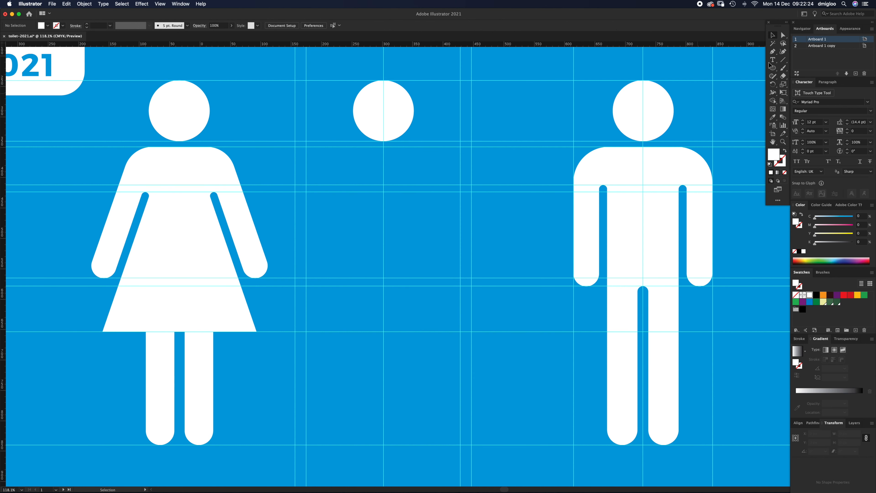
Draw a vertical rounded rectangle about 41 × 195 px with fully rounded ends and place it below and left of the new head.
left_click(773, 68)
left_click(794, 76)
left_click_drag(349, 196, 371, 304)
key("Down")
key("Down")
key("Down")
key("Down")
key("Down")
key("Down")
key("Down")
key("Down")
key("Down")
key("Down")
key("Down")
key("Up")
key("Up")
key("Up")
key("Up")
key("Up")
key("Up")
key("Up")
key("Up")
key("Up")
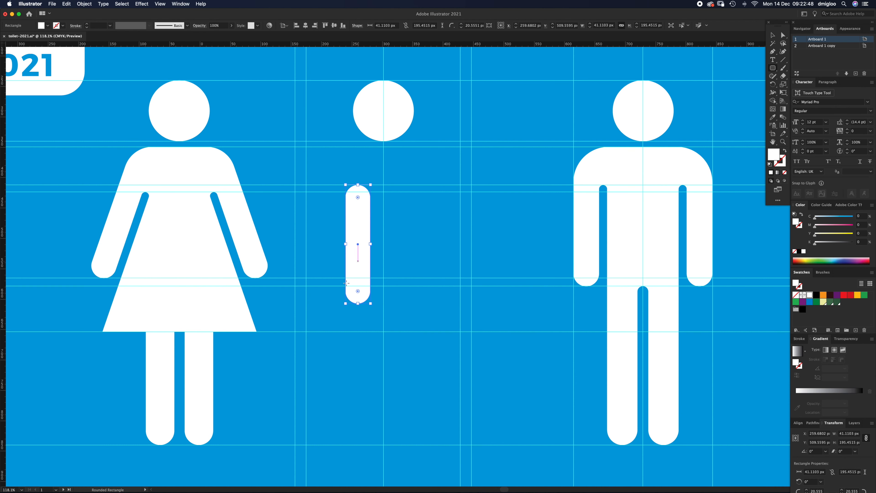
key("v")
left_click_drag(360, 266, 351, 251)
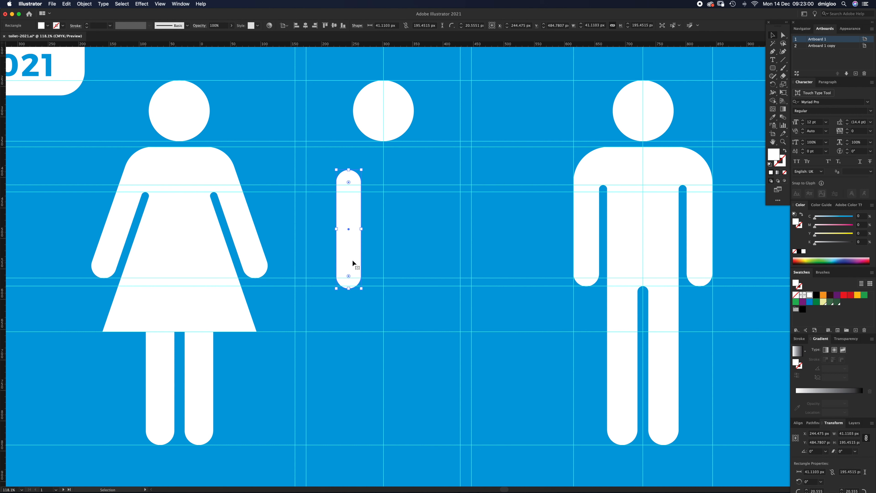
Duplicate the rounded bar, scale the copy proportionally to 50 px wide, and rest it on the bottom guide as the left leg.
left_click_drag(353, 262, 406, 327)
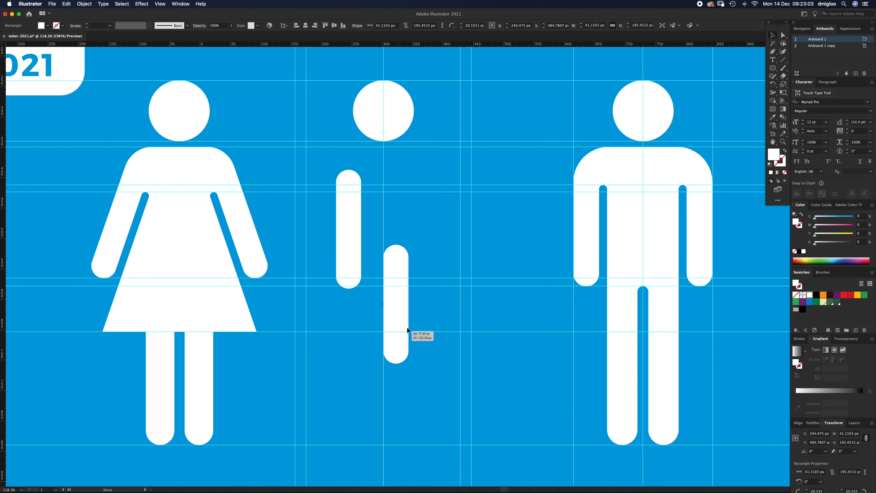
left_click(835, 436)
type("50")
key("Return")
left_click_drag(410, 349, 370, 418)
left_click(417, 372)
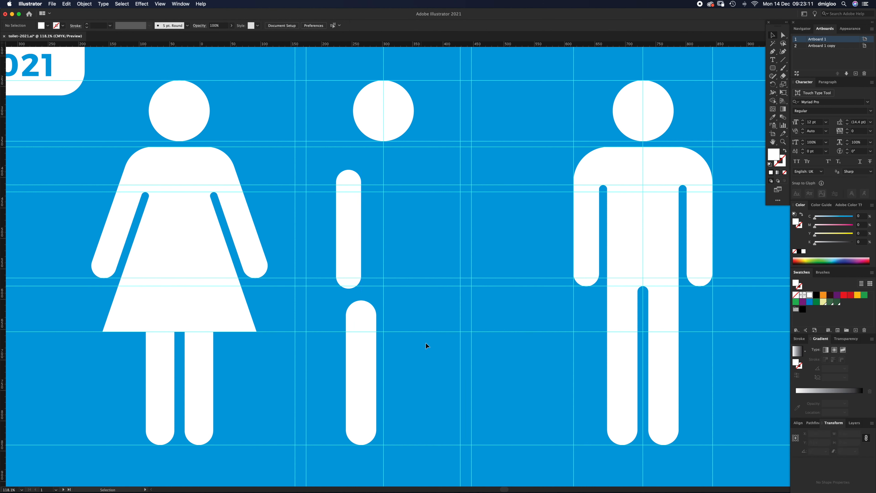
Rotate the upper rounded bar by -19° to tilt it as the left arm.
left_click(348, 246)
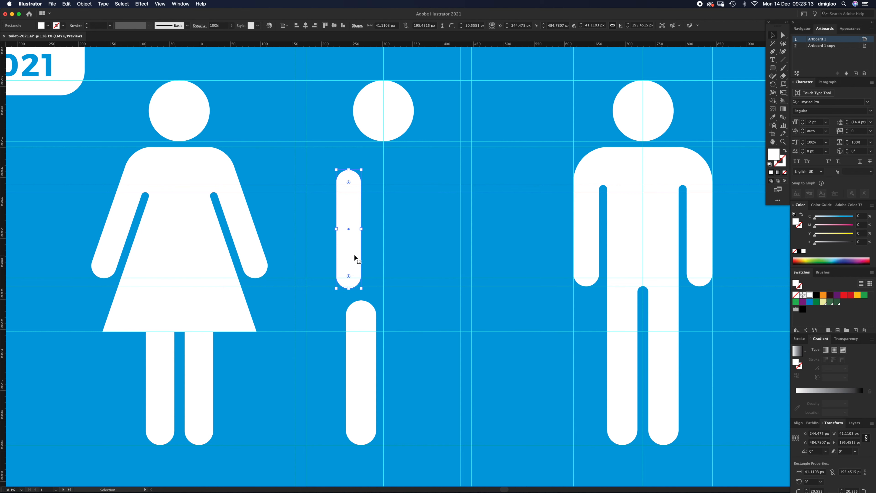
double_click(774, 85)
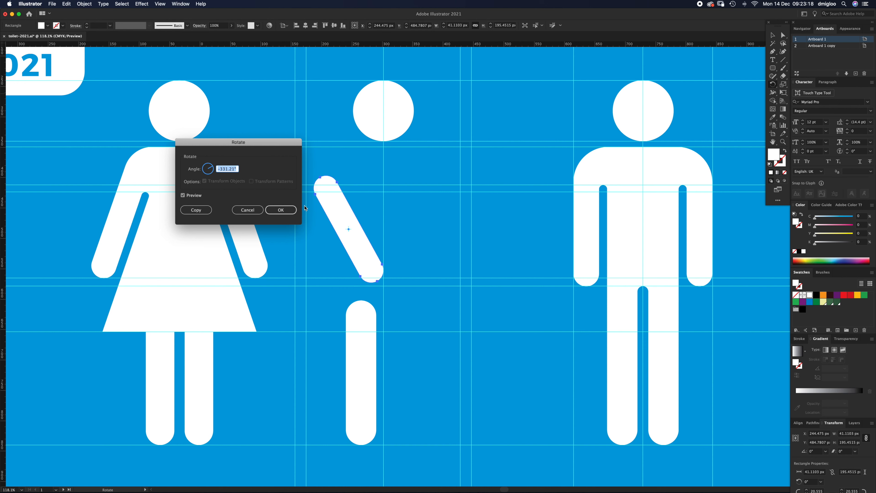
type("-19")
key("Return")
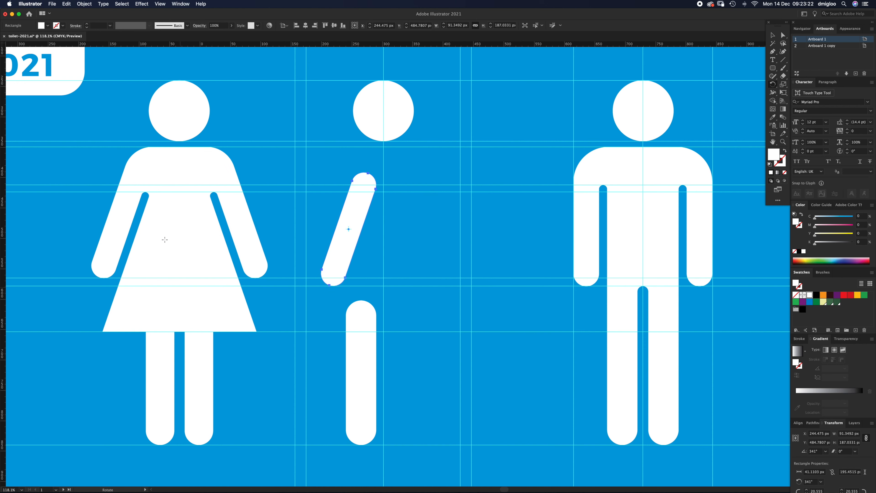
Align the tilted arm to the outer left and hand guides and extend its upper end to the shoulder guide, about 226 px long.
left_click_drag(344, 244, 320, 239)
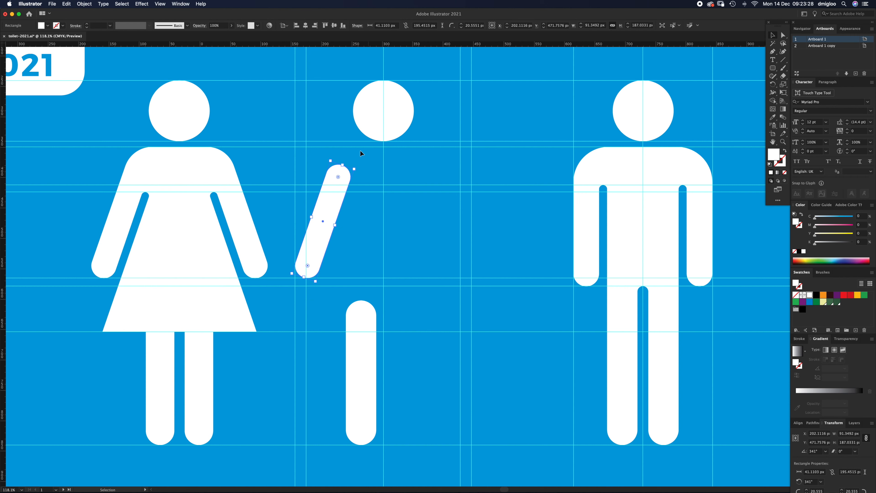
left_click_drag(343, 165, 350, 146)
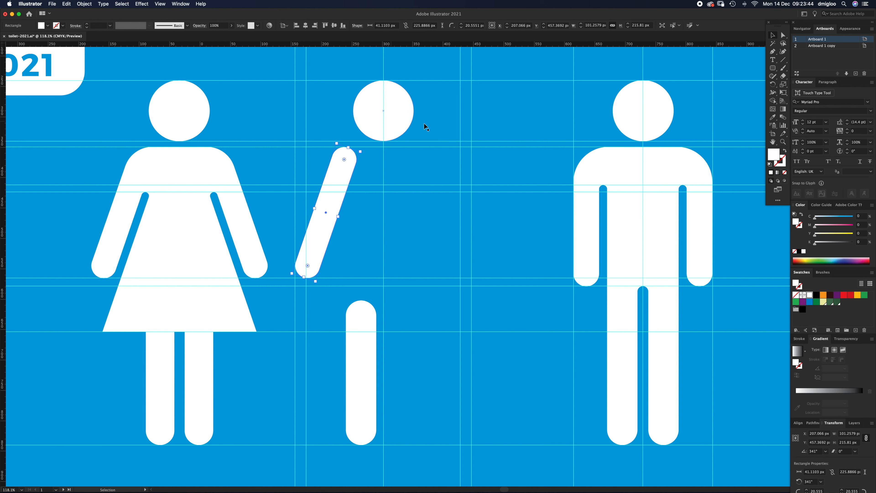
left_click(349, 242)
Duplicate the tilted arm about 58 px to the right, leaving a narrow gap between the two bars.
left_click(317, 241)
left_click_drag(315, 238, 379, 246)
left_click_drag(361, 246, 359, 248)
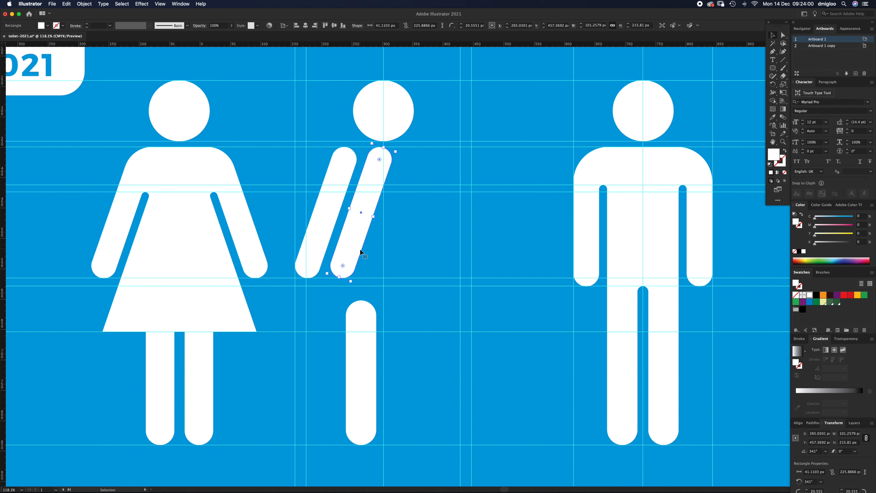
left_click(367, 260)
Delete the topmost anchor point from the rounded upper end of the left tilted bar.
key("z")
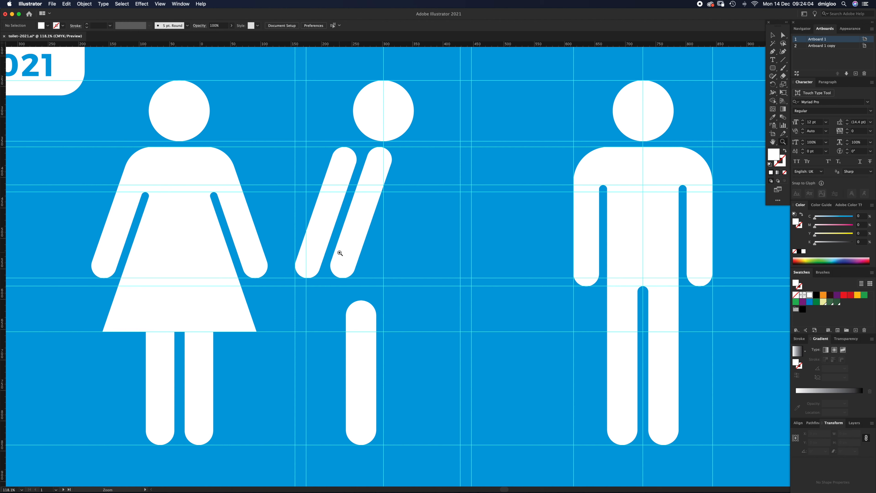
left_click(340, 255)
left_click(416, 245)
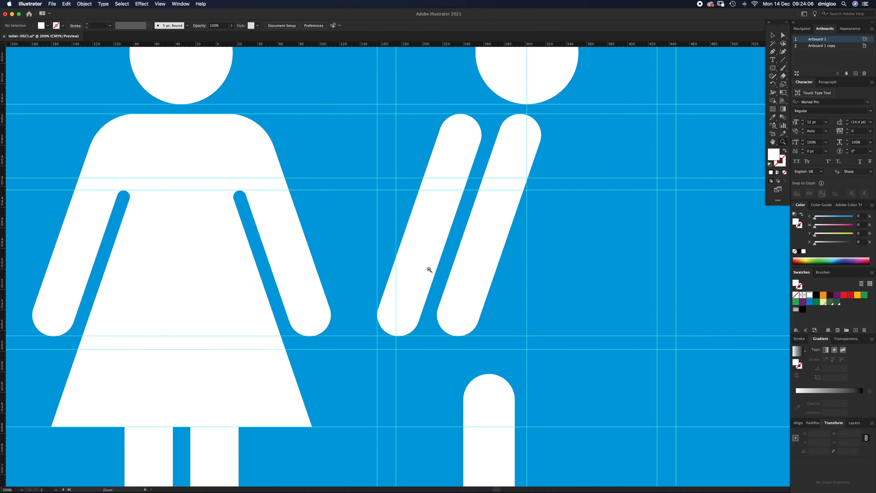
left_click_drag(424, 268, 405, 290)
key("a")
left_click(450, 151)
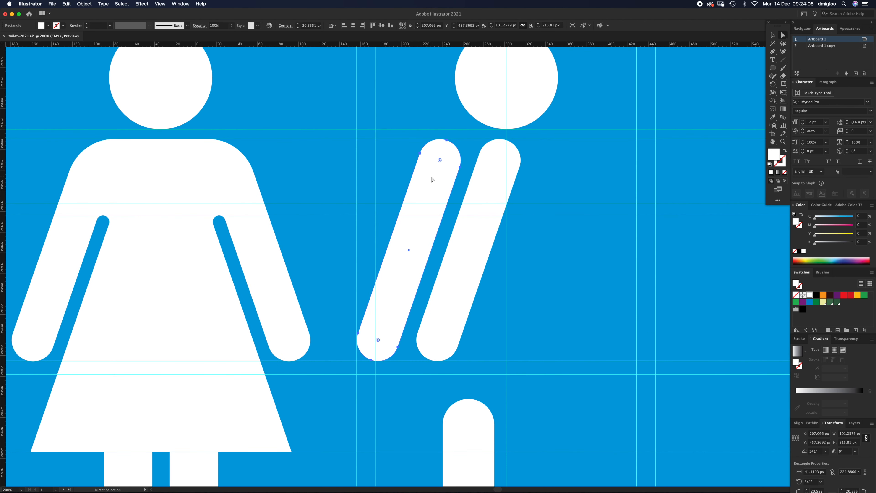
left_click(472, 176)
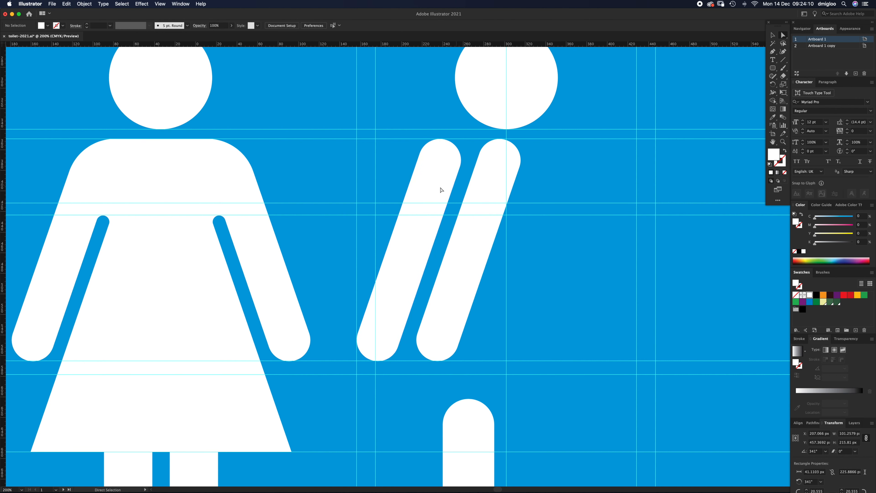
left_click(434, 184)
key("minus")
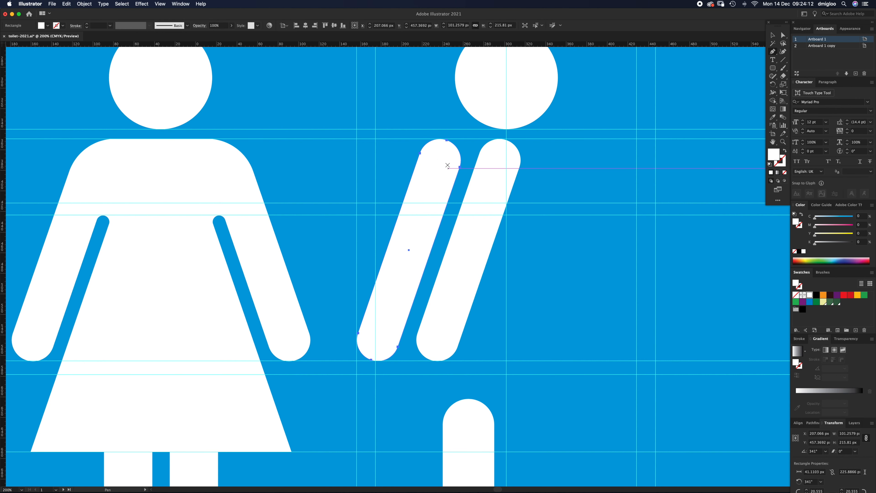
left_click(447, 140)
left_click(447, 140)
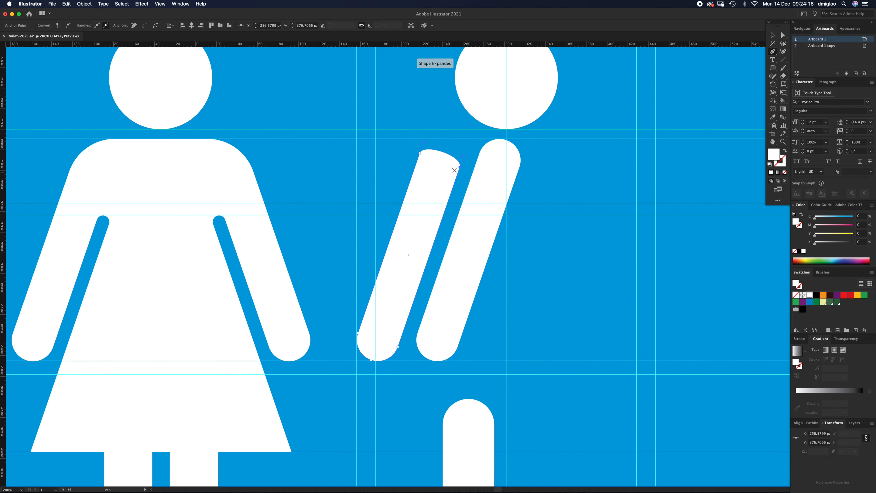
Convert the two remaining upper anchors of the left tilted bar to corner points, giving it a straight end.
key("plus")
key("shift+c")
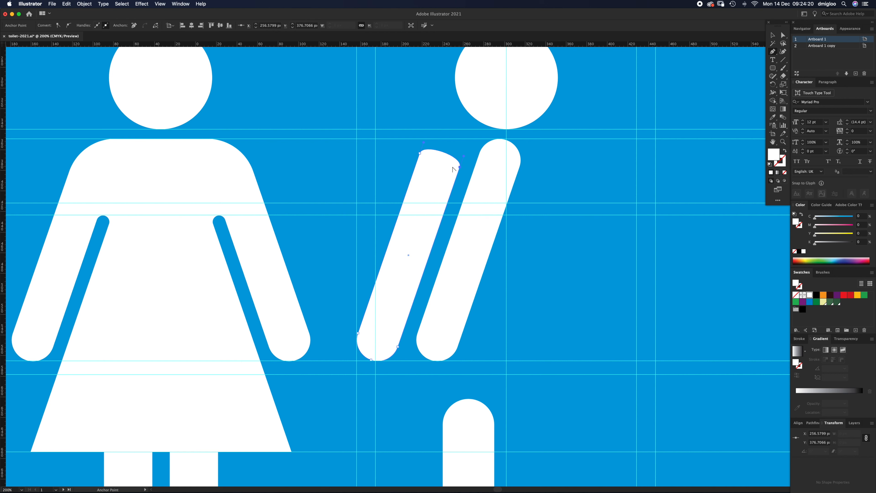
left_click(420, 154)
key("p")
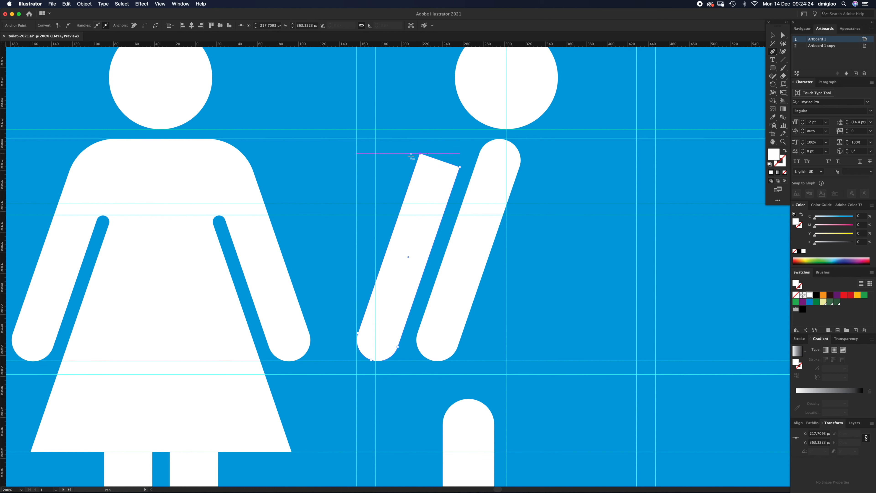
Lengthen the left tilted bar along its slope until its squared upper end reaches the shoulder guide.
key("v")
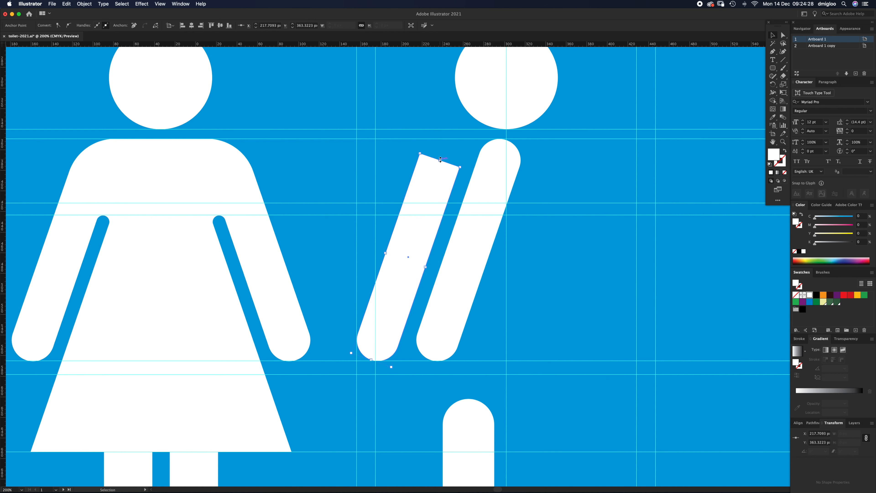
left_click_drag(439, 160, 450, 147)
left_click(458, 133)
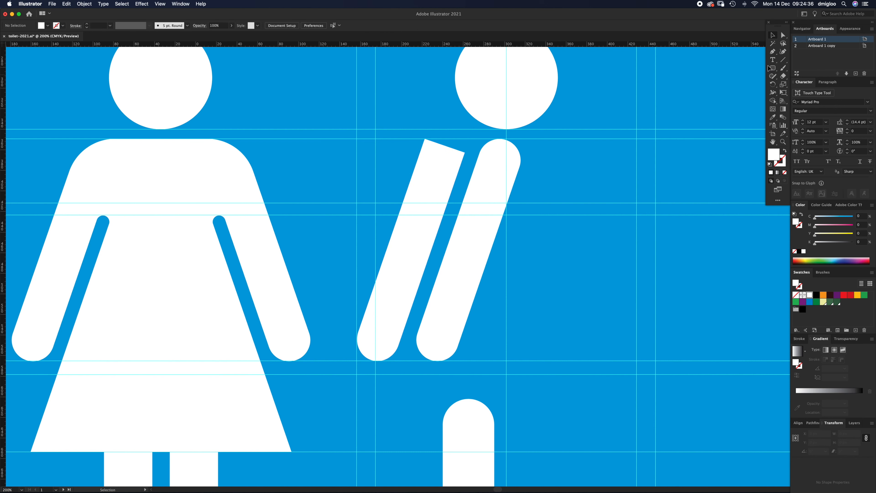
left_click_drag(774, 69, 792, 68)
left_click_drag(537, 129, 585, 139)
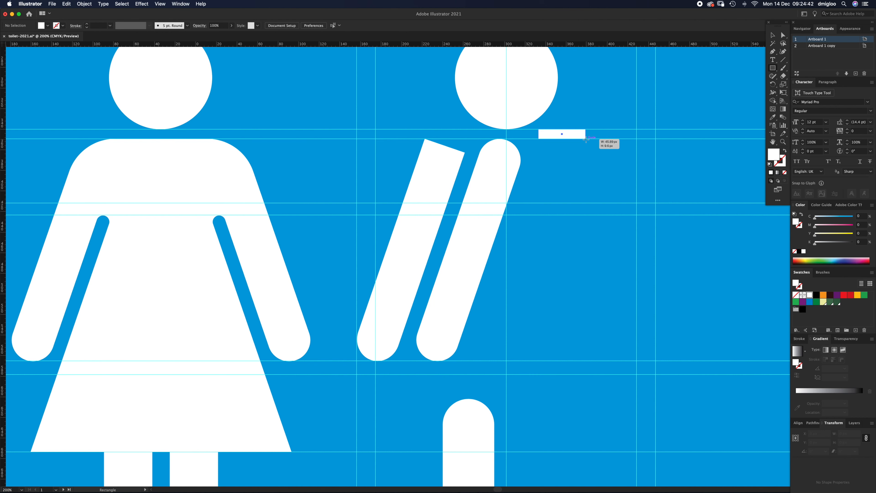
left_click_drag(585, 139, 586, 138)
key("BackSpace")
key("v")
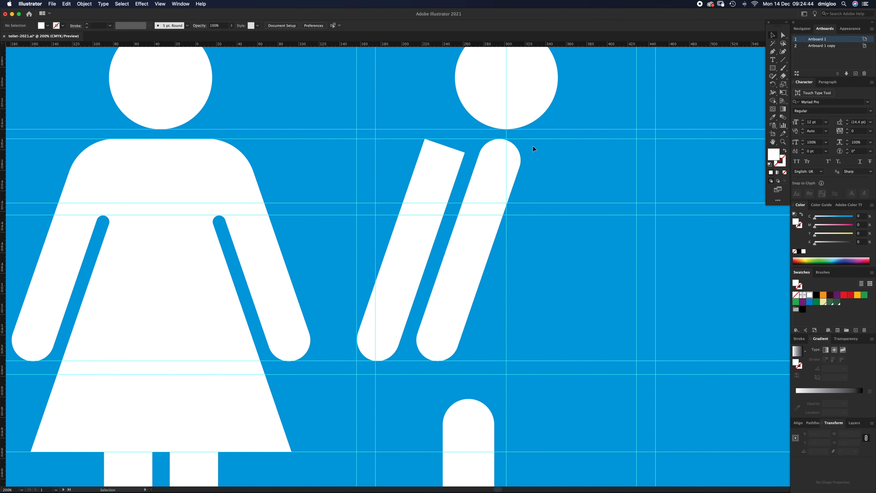
left_click(772, 68)
left_click_drag(465, 128, 549, 139)
key("v")
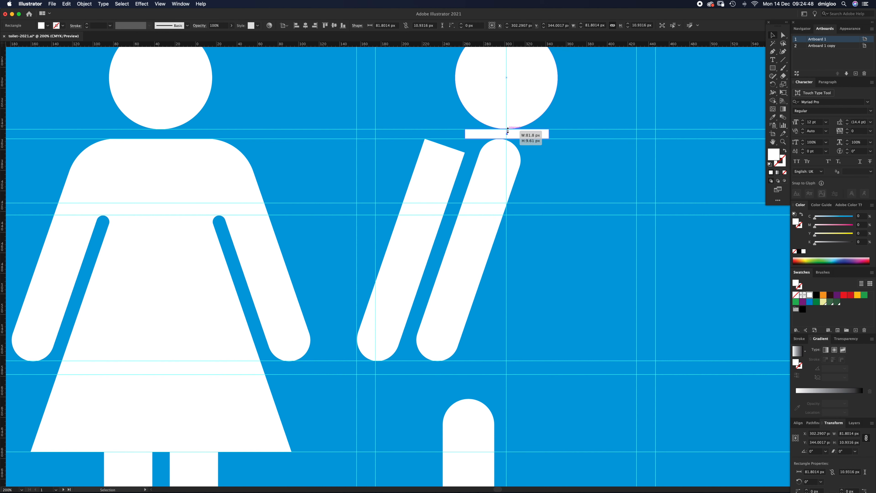
left_click_drag(561, 45, 550, 139)
key("super+shift+a")
left_click(539, 132)
key("Delete")
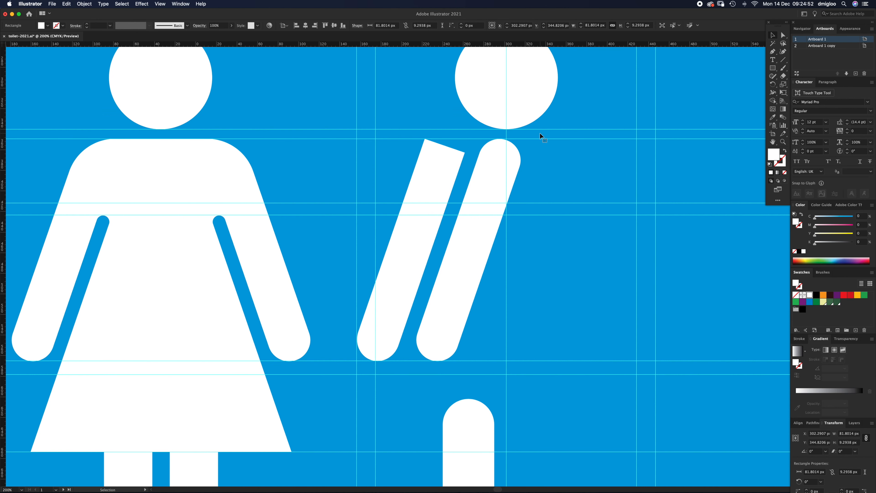
Move the left bar's upper inner corner along its slope onto the shoulder guide to level the top edge.
key("a")
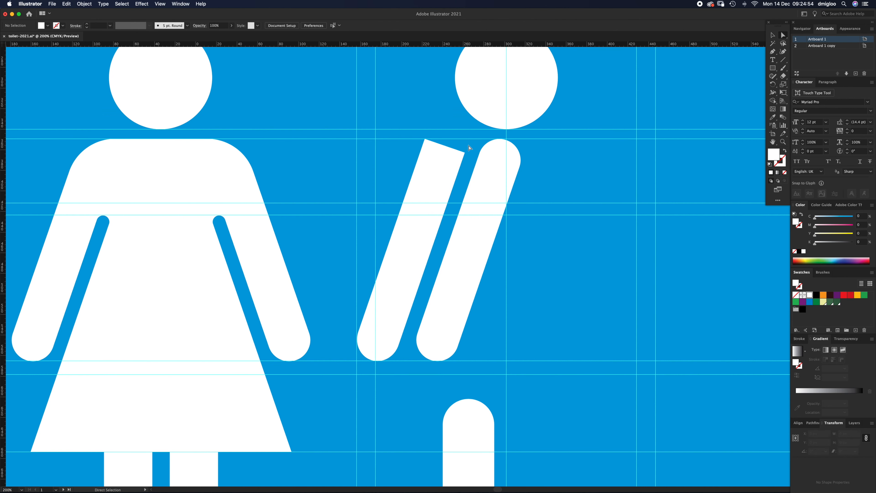
left_click(465, 153)
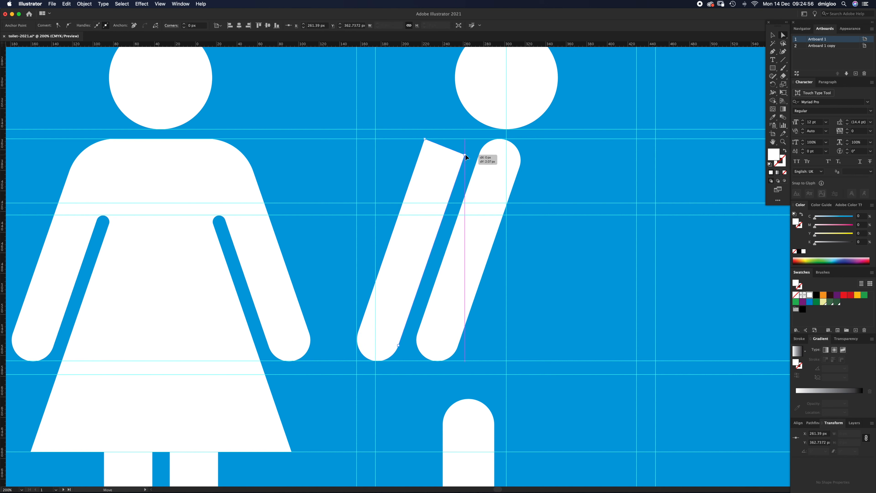
left_click_drag(465, 154, 470, 139)
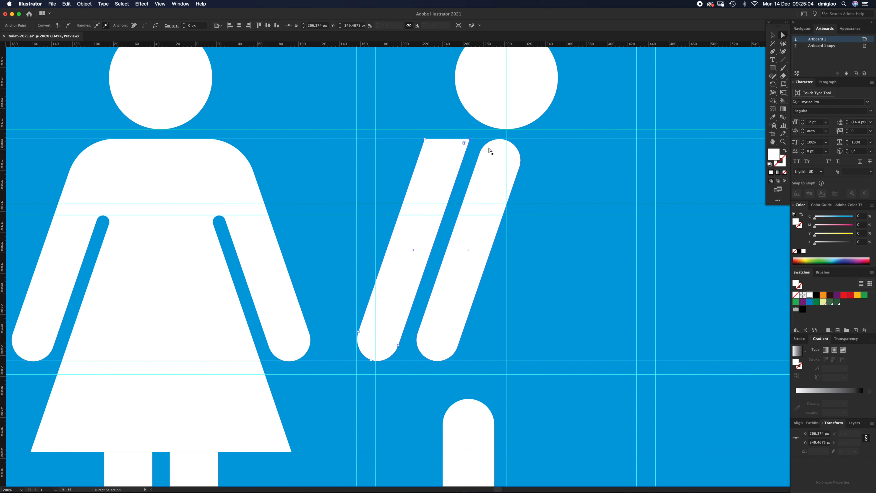
Delete the top anchor of the second tilted bar and convert its two upper anchors to corner points.
left_click(500, 157)
key("p")
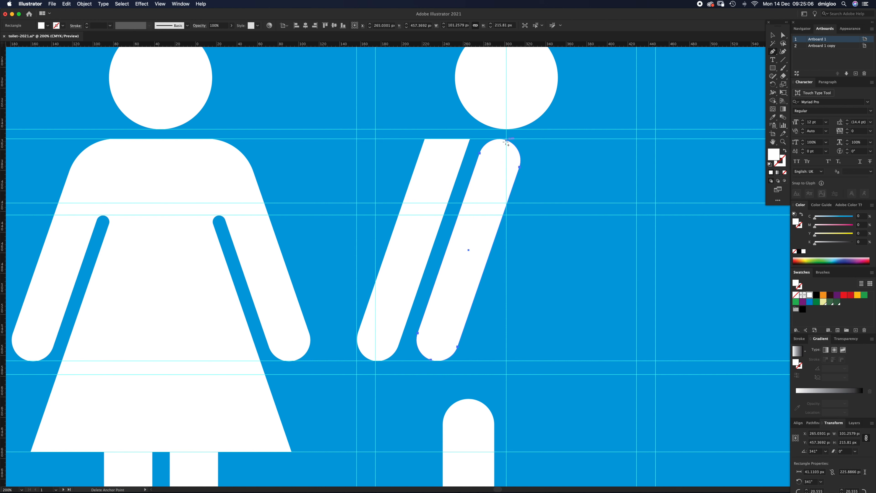
left_click(506, 140)
left_click(506, 140)
left_click(479, 153, "alt")
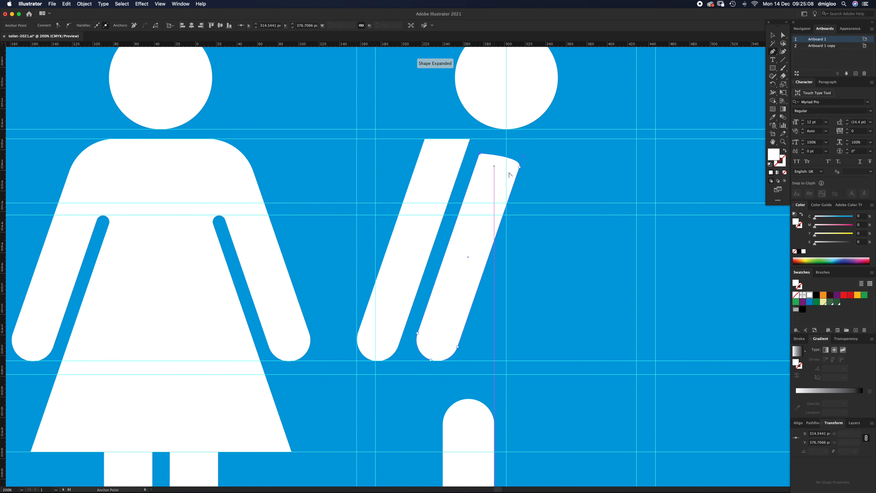
left_click(519, 166, "alt")
Move the second bar's two upper corners onto the shoulder guide, placing the inner one on the figure's vertical centre guide.
key("a")
left_click_drag(479, 153, 485, 139)
left_click_drag(519, 167, 505, 140)
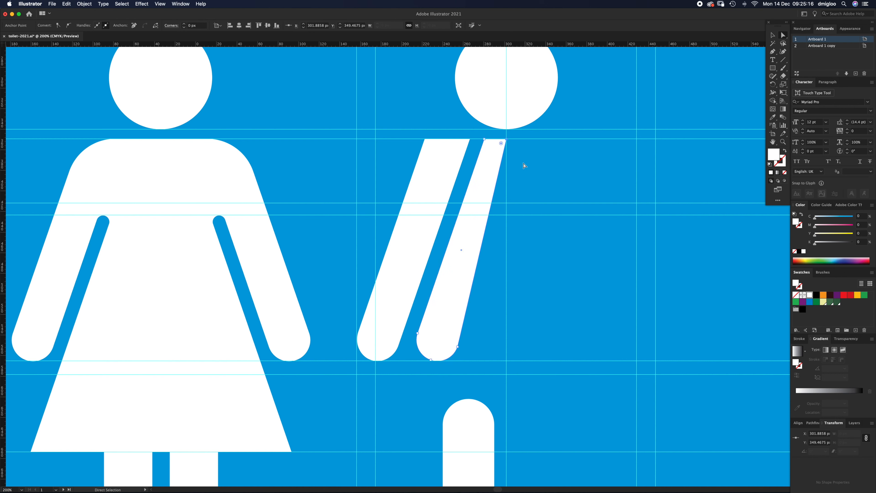
Delete the second bar's bottom anchor and convert its two lower anchors to corner points.
key("p")
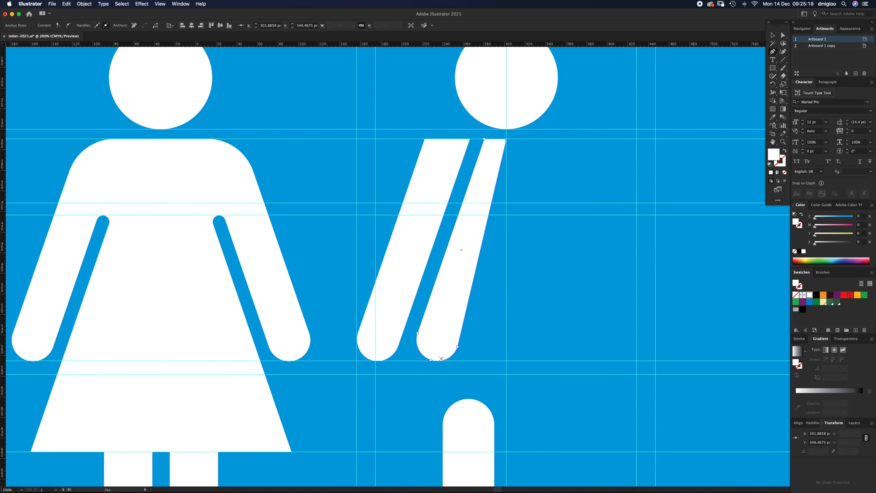
left_click(431, 360)
left_click(431, 359)
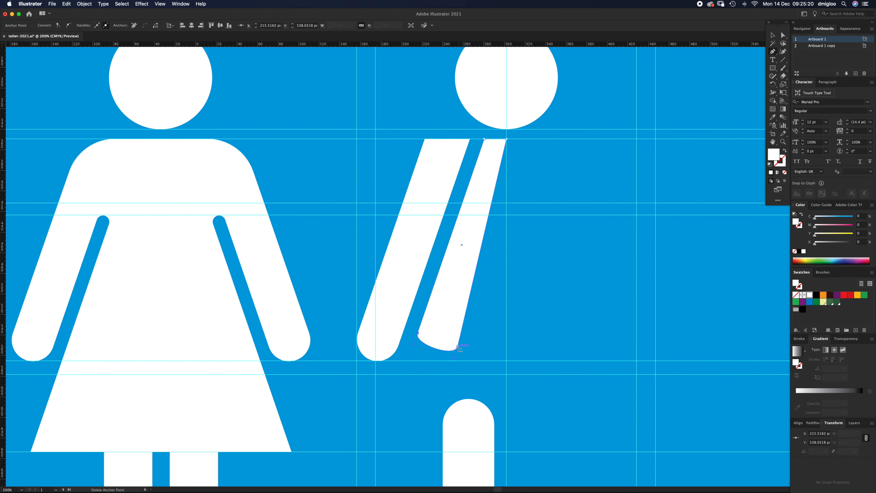
left_click(457, 346)
left_click(418, 333)
key("v")
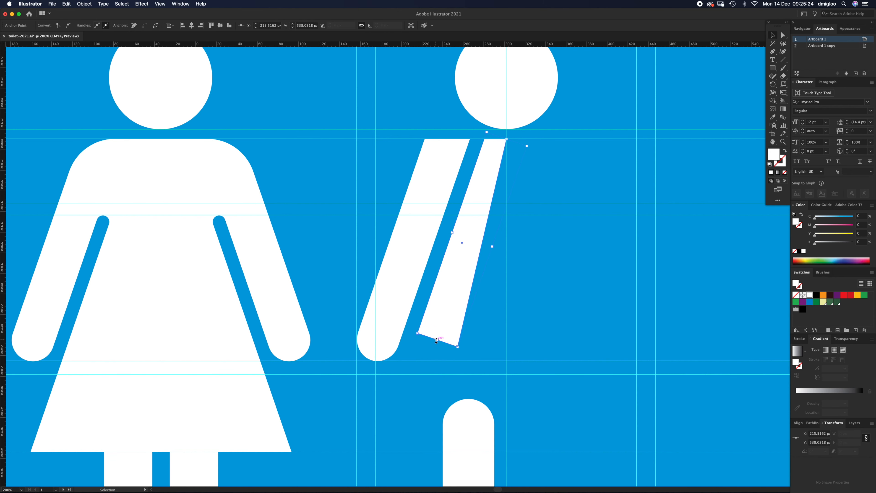
Extend the second bar down to the skirt hem guide and level its lower and upper edges on the hem and shoulder guides.
left_click_drag(438, 339, 391, 458)
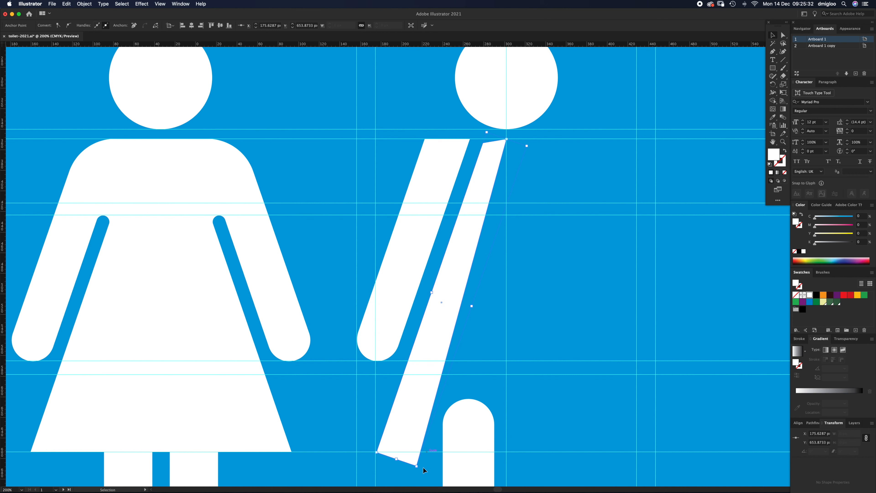
key("a")
left_click(417, 466)
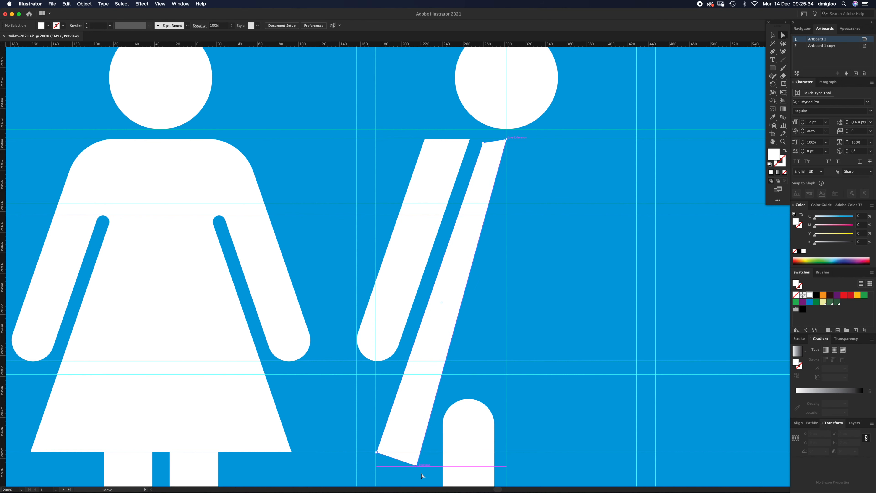
left_click_drag(417, 465, 452, 451)
left_click(450, 386)
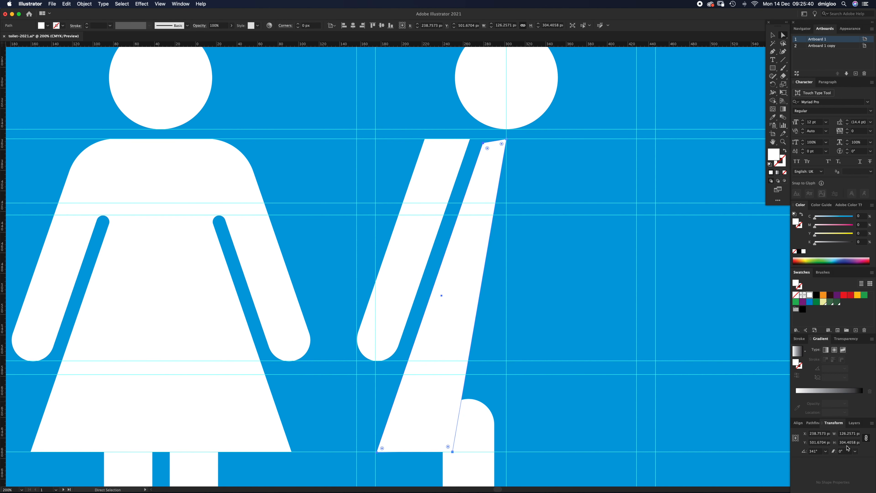
left_click_drag(483, 143, 484, 139)
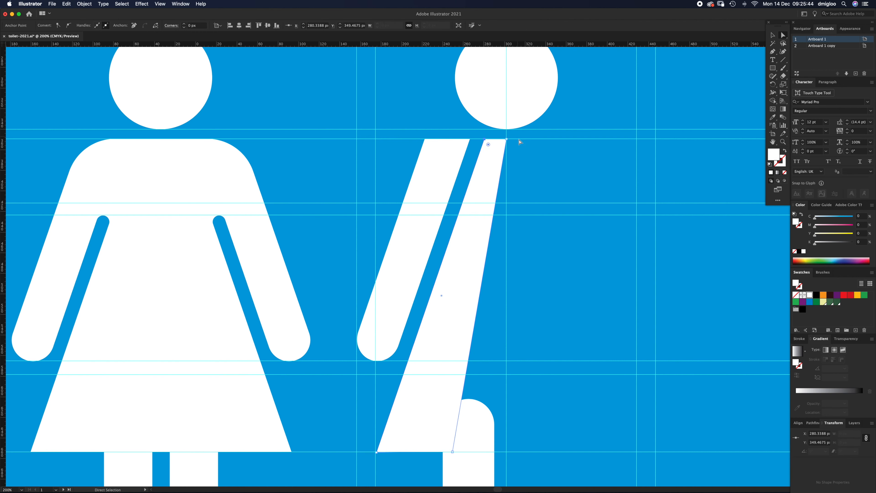
left_click(514, 167)
Draw a chest rectangle about 62 by 74 px from the shoulder guide to the armpit guide, ending at the vertical centre guide.
key("z")
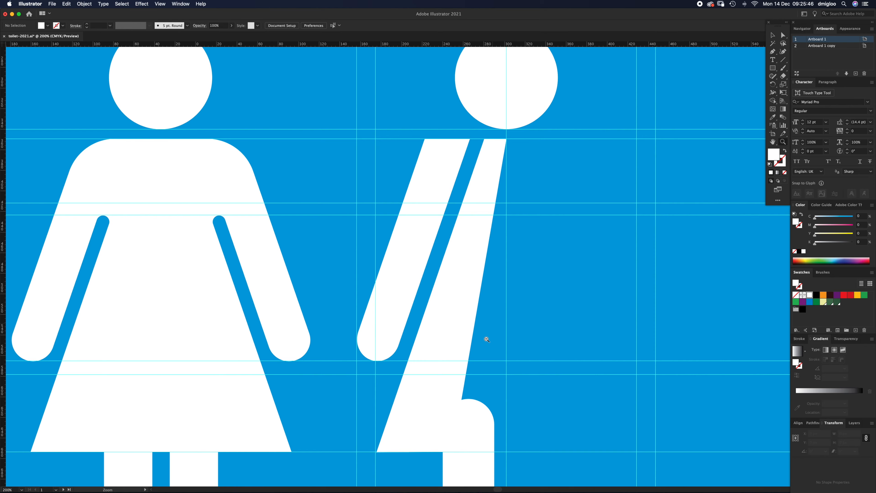
left_click(459, 317, "alt")
left_click_drag(437, 254, 436, 278)
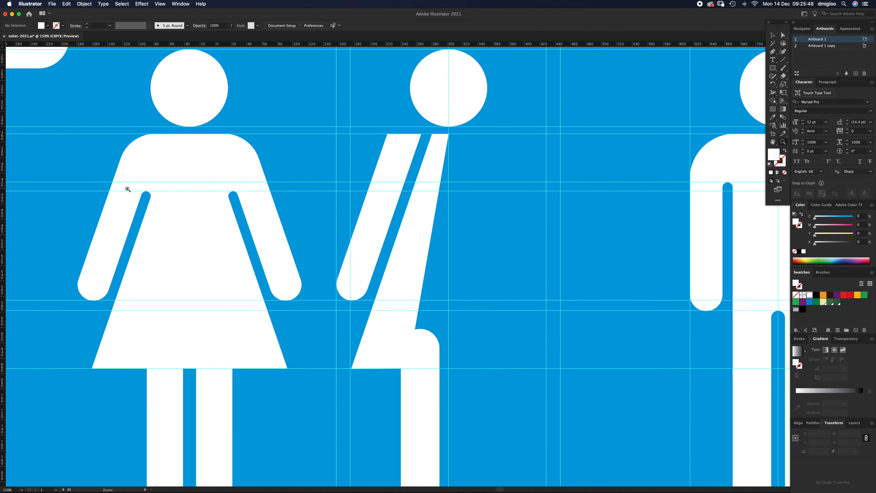
left_click(772, 69)
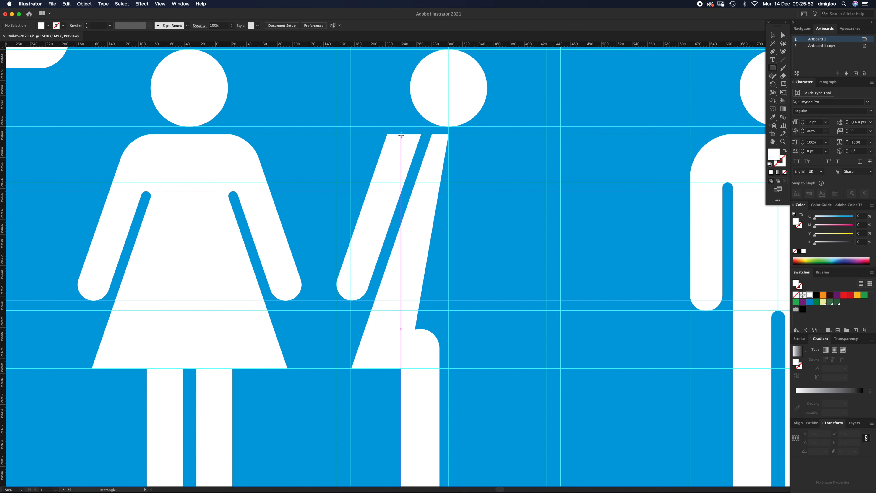
left_click_drag(400, 134, 449, 191)
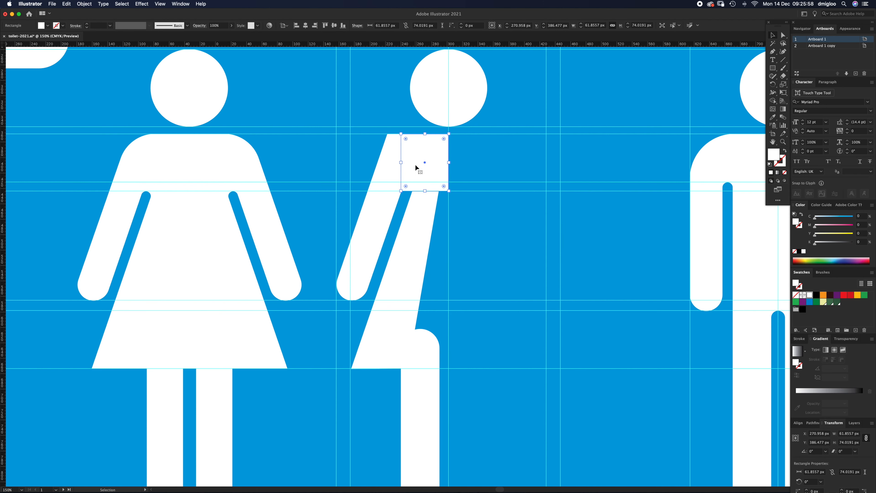
key("z")
left_click(428, 168)
key("v")
left_click(449, 181)
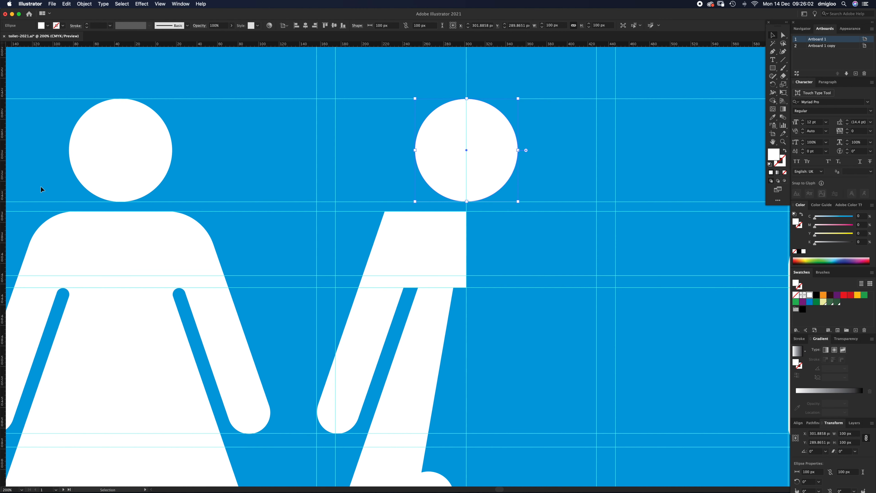
left_click(490, 220)
Move the skirt piece's lower inner corner along the hem guide to the vertical centre guide.
left_click_drag(437, 285, 456, 202)
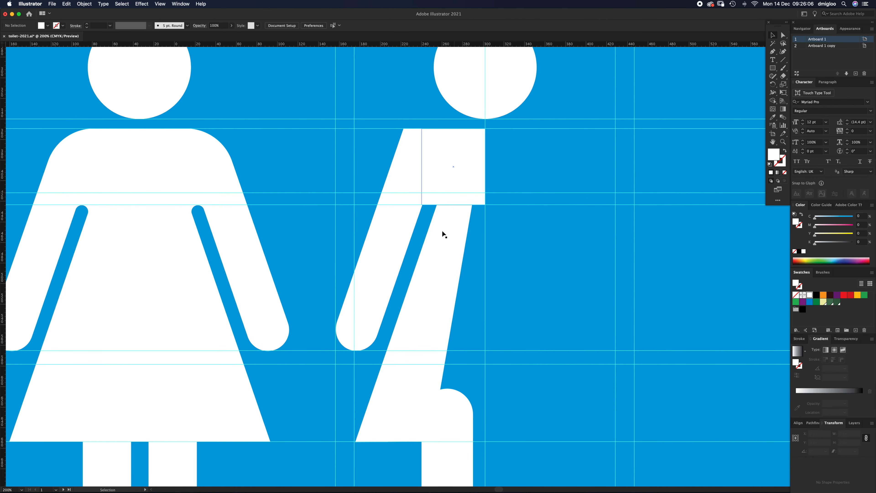
scroll(427, 310, "down", 5)
key("a")
left_click(402, 346)
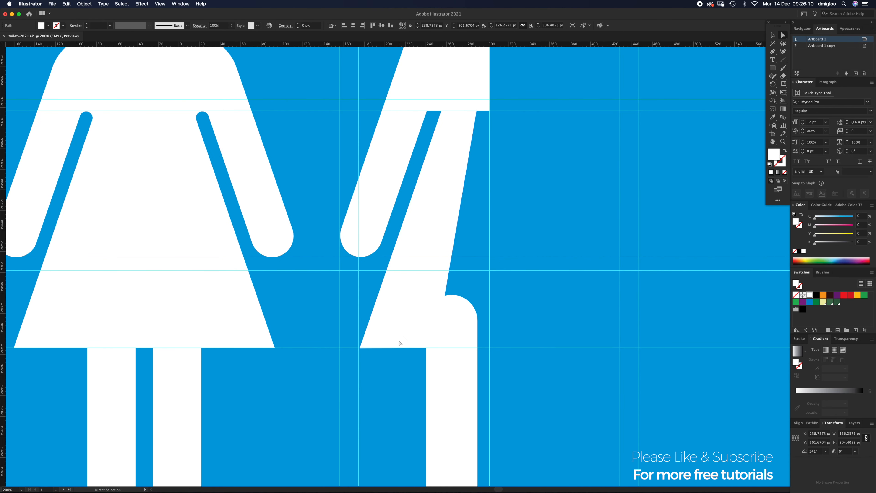
left_click_drag(435, 348, 490, 348)
left_click(520, 326)
left_click(465, 274)
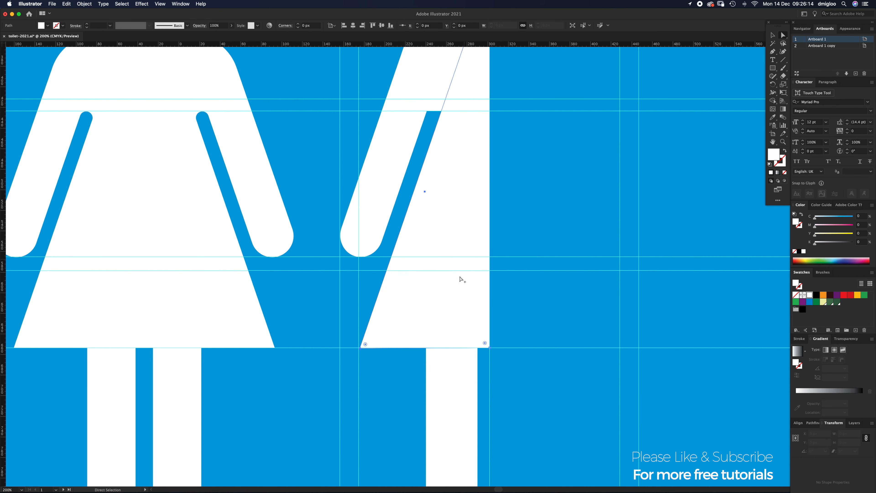
Unite the arm, chest, skirt and leg pieces of the left half of the female figure into one shape.
key("z")
left_click(461, 252, "alt")
left_click(416, 348, "alt")
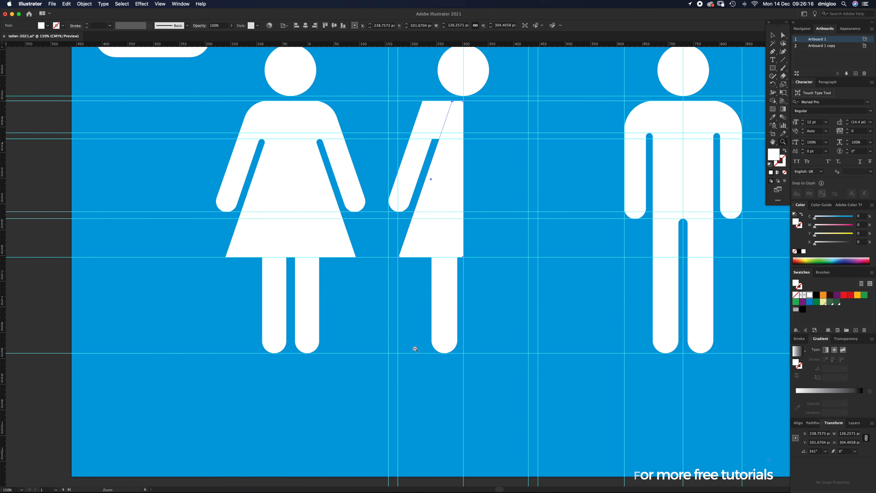
left_click_drag(444, 263, 446, 308)
left_click_drag(395, 168, 482, 357)
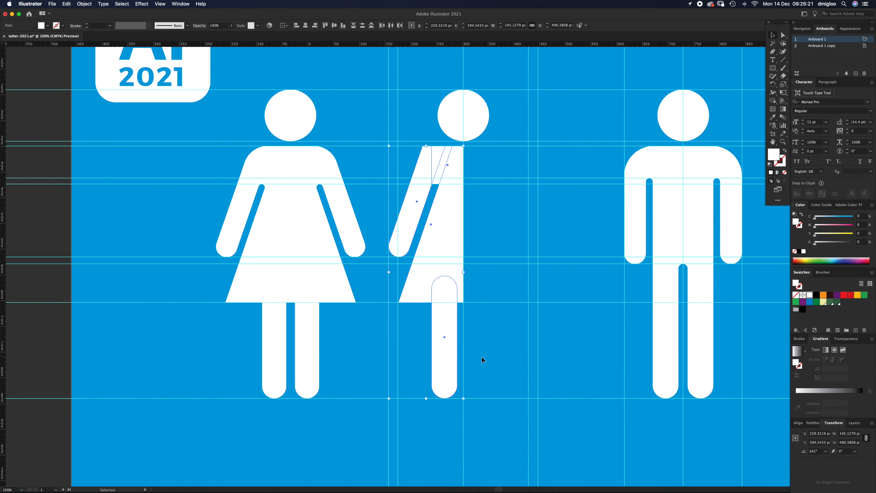
left_click(813, 423)
left_click(797, 441)
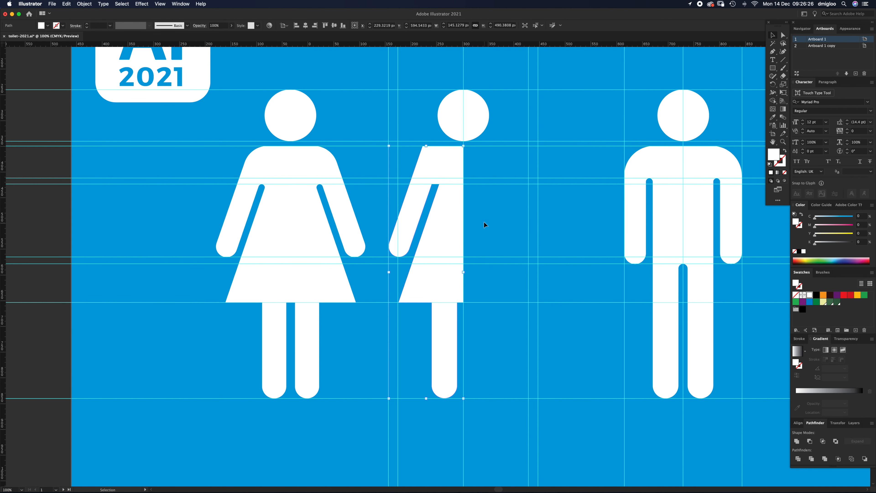
Hide the guides and delete the two extra anchors along the half body's top shoulder edge.
left_click(430, 195)
key("z")
left_click(421, 184)
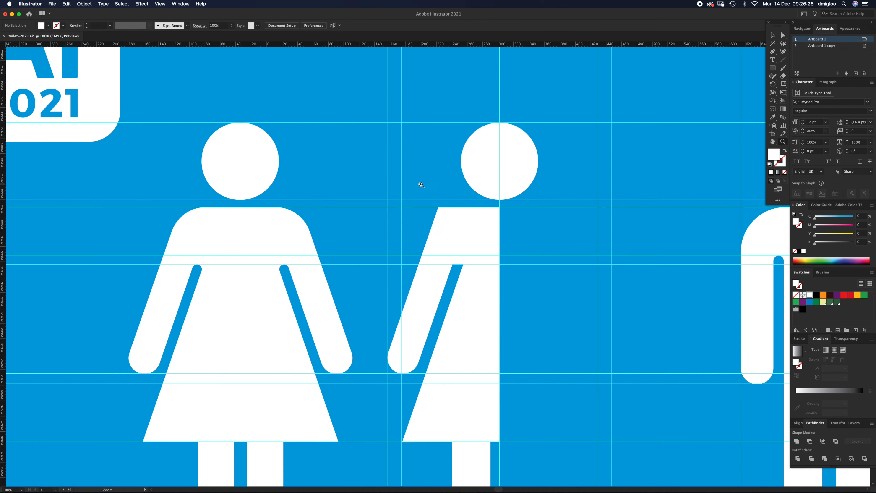
key("super+semicolon")
key("a")
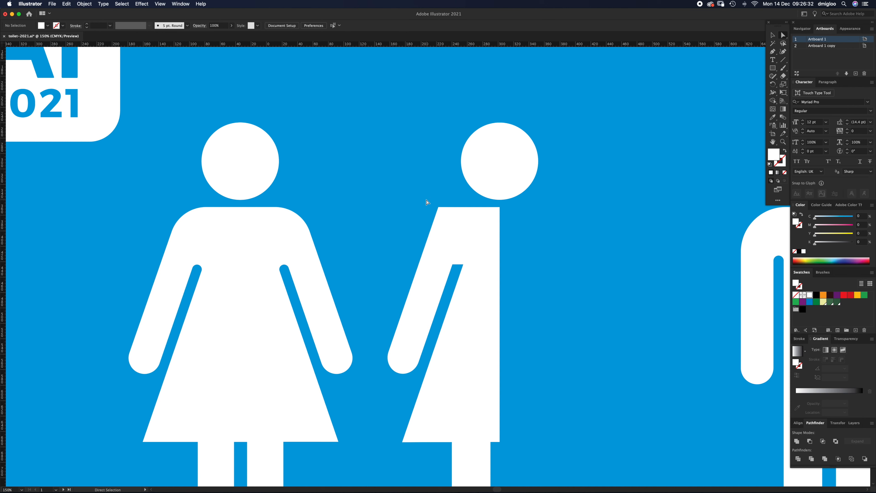
left_click_drag(454, 214, 454, 231)
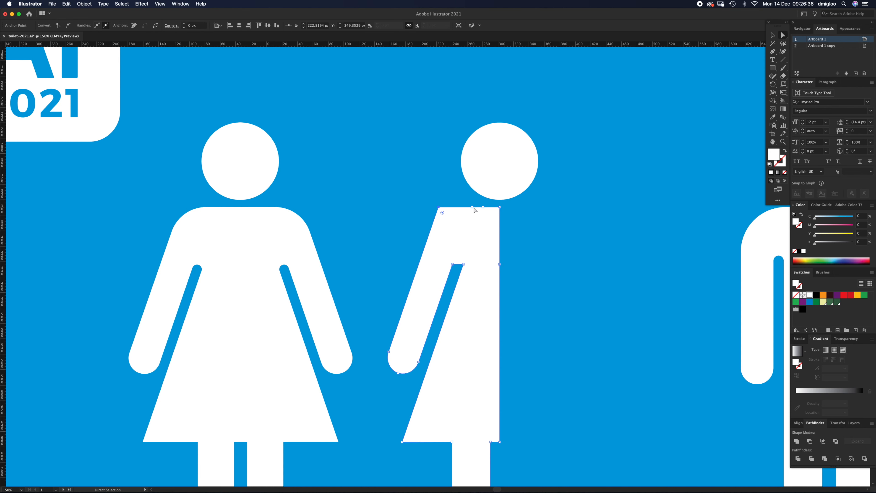
key("p")
left_click(483, 207)
left_click(472, 207)
Round the half body's outer shoulder corner to a radius of about 48 px.
key("a")
left_click(438, 208)
left_click_drag(443, 213, 477, 242)
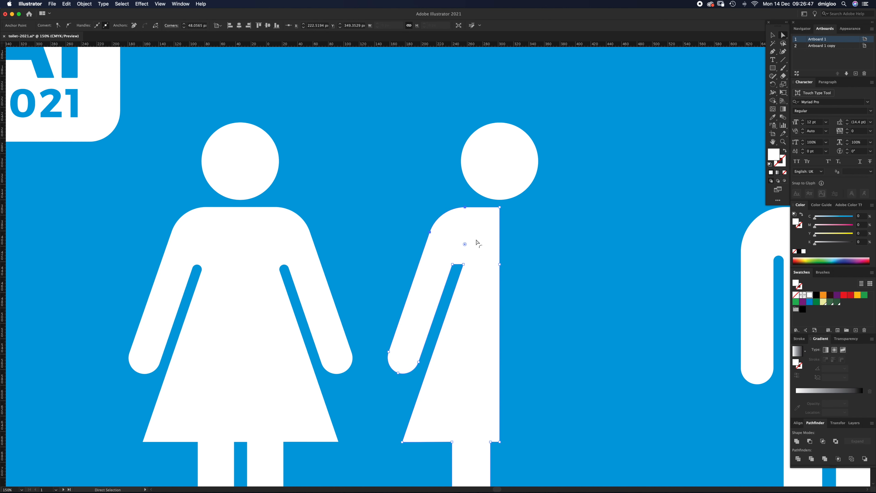
Round the two armpit corners between the arm and the dress to about 6.7 px.
left_click(452, 264)
left_click_drag(458, 267, 453, 287)
key("super+z")
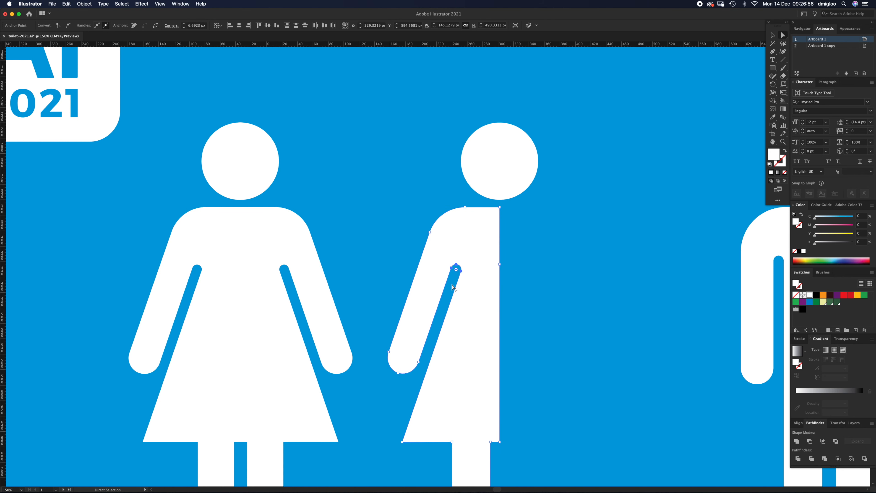
left_click(521, 260)
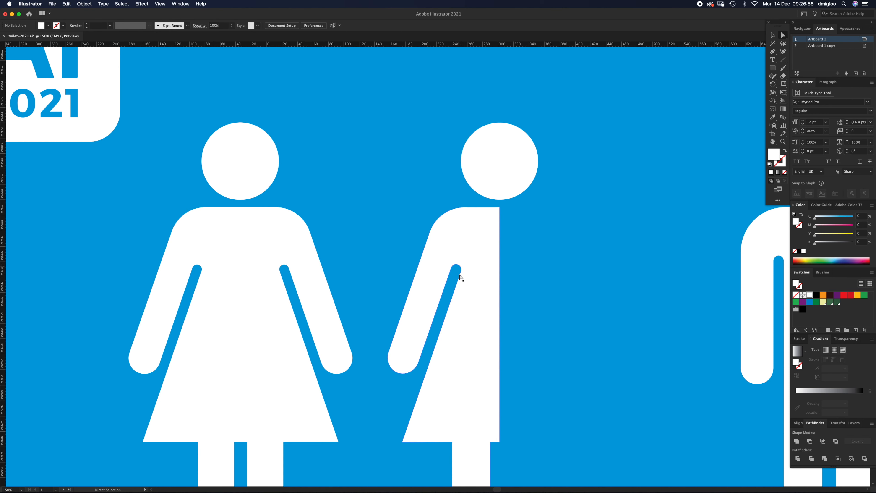
Duplicate the half body beside the original and reflect the copy across the vertical axis.
scroll(455, 310, "down", 5)
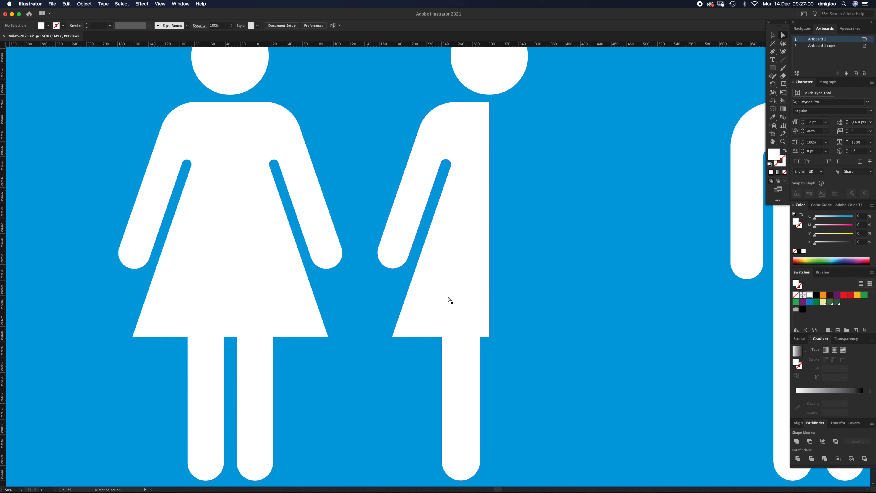
key("z")
left_click(447, 264, "alt")
key("v")
left_click(445, 267)
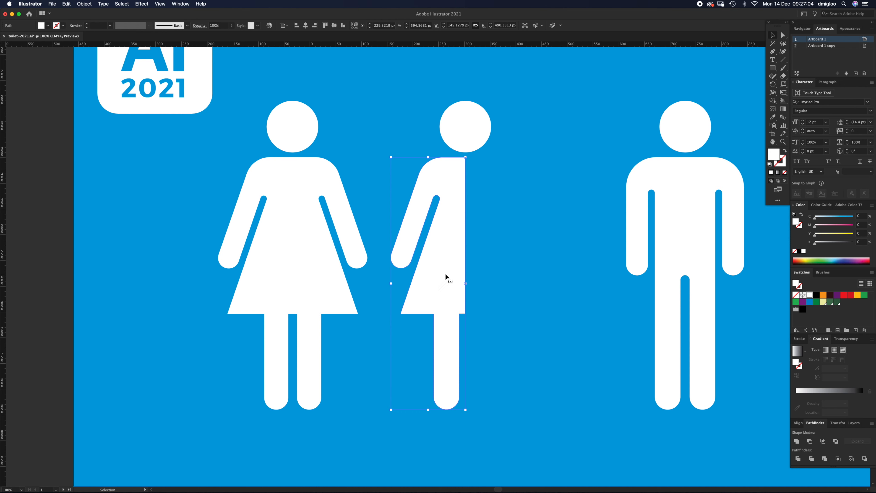
left_click_drag(447, 273, 538, 273)
left_click(772, 84)
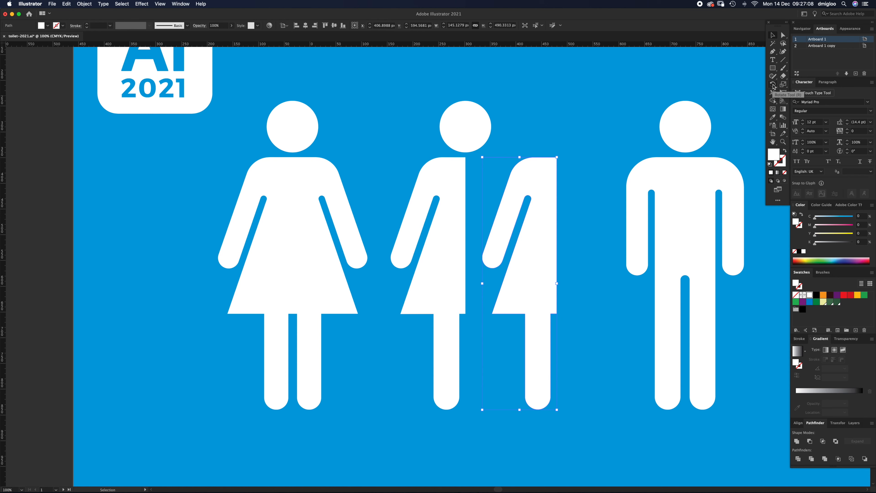
left_click(805, 92)
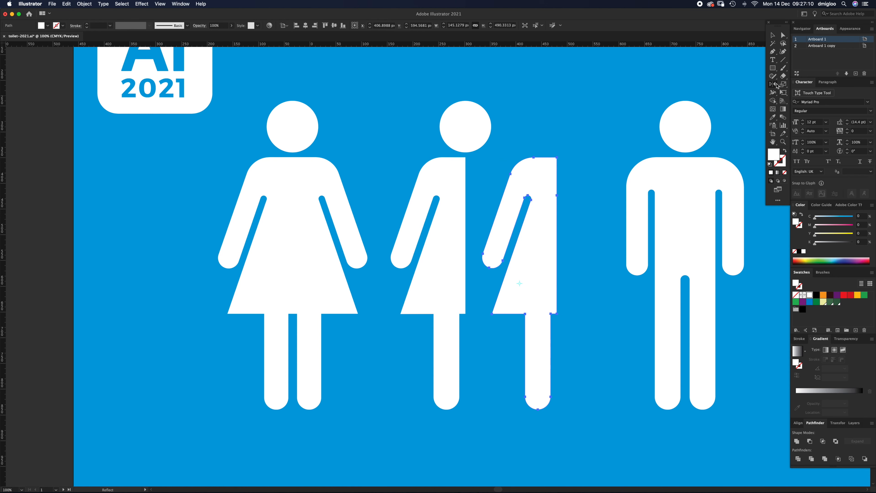
double_click(773, 84)
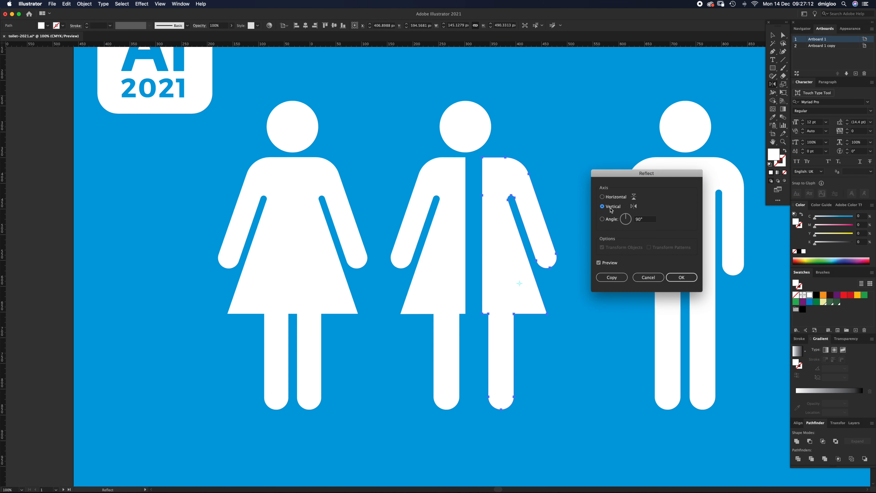
left_click(676, 276)
Move the mirrored half flush against the original at the centre line and unite the two halves.
key("v")
left_click_drag(495, 244, 480, 249)
left_click(546, 207)
left_click_drag(442, 303, 441, 303)
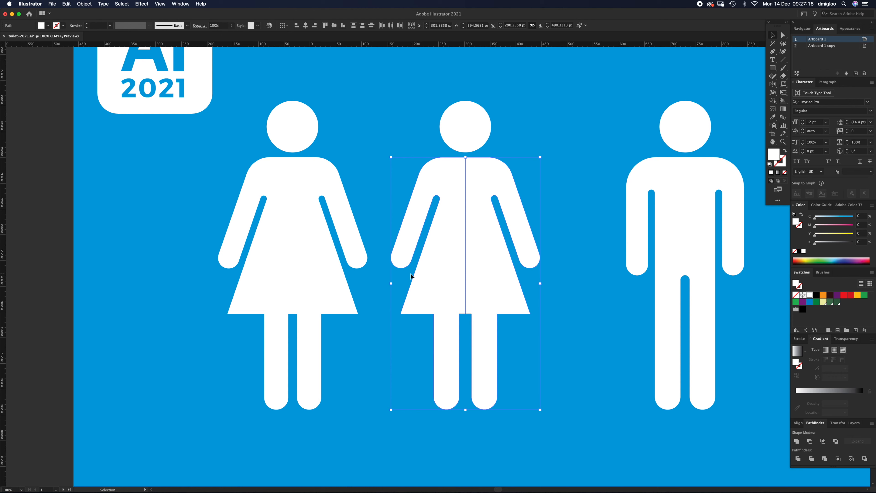
left_click(796, 441)
left_click(583, 191)
Show the guides again and move the male reference figure sideways, clear of its vertical guides.
left_click_drag(653, 271, 515, 276)
key("super+semicolon")
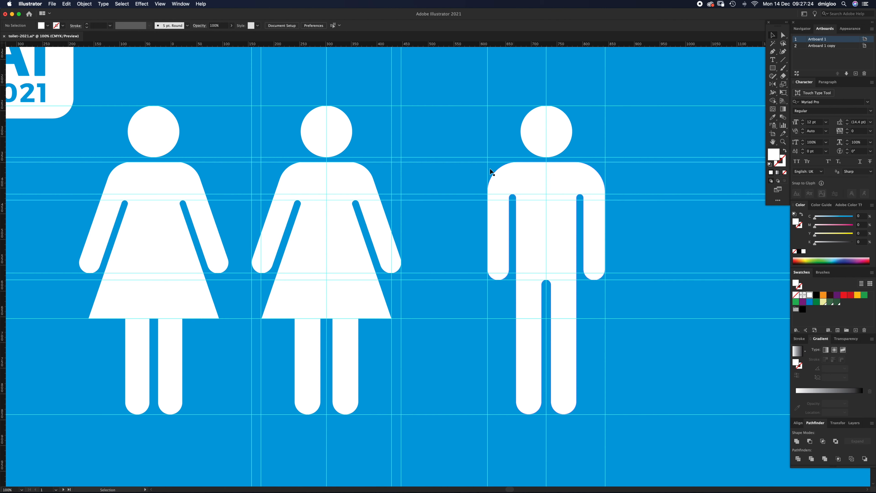
left_click(545, 251)
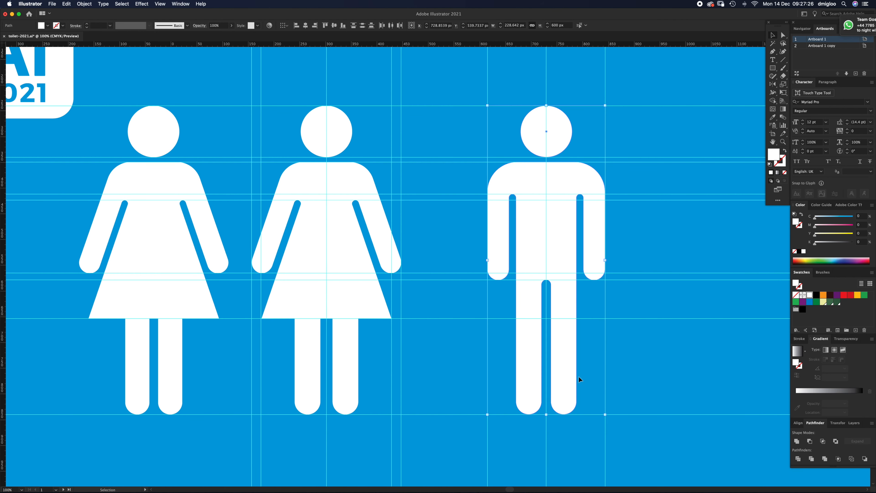
left_click(840, 424)
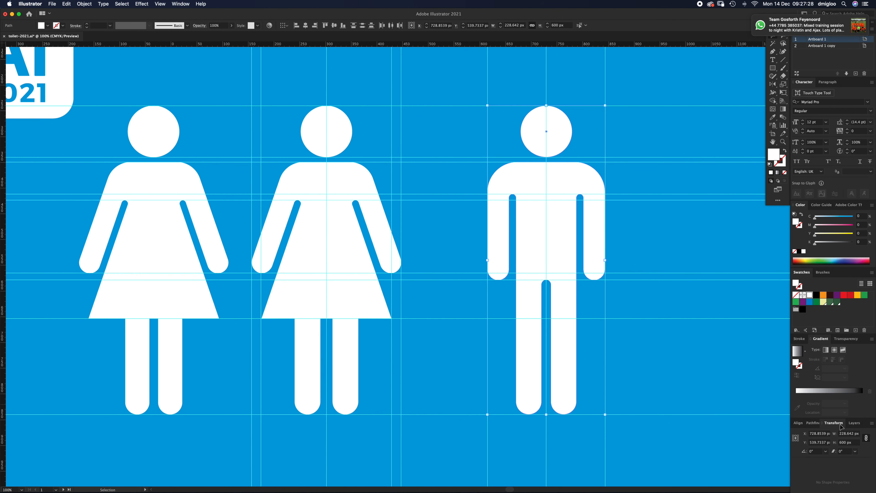
left_click_drag(530, 268, 681, 268)
left_click(630, 148)
Draw a 100 px circle for the male head between the head guides, centred on the male's vertical centre guide.
left_click_drag(774, 68, 797, 84)
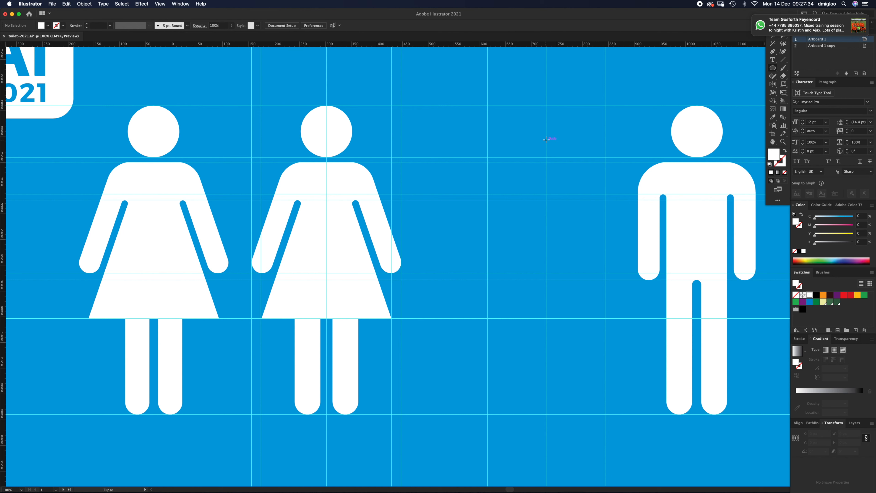
left_click_drag(544, 131, 573, 160)
left_click(833, 436)
type("100")
key("Return")
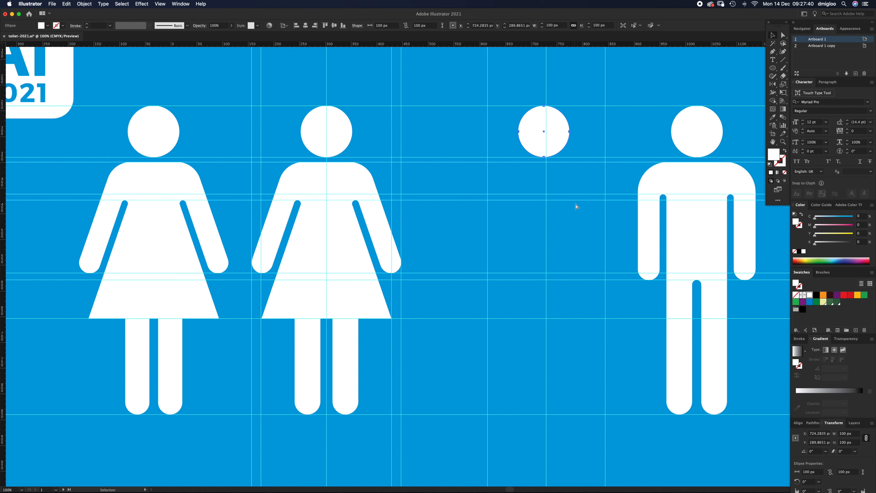
left_click_drag(544, 141, 556, 136)
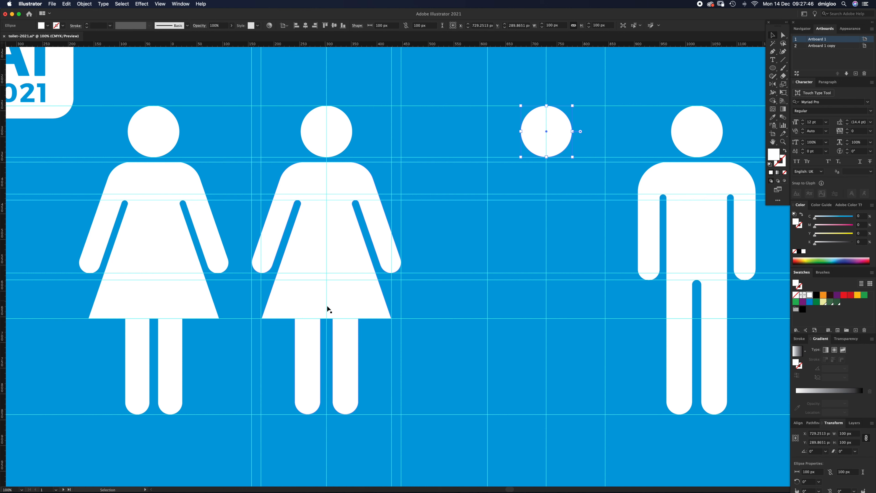
left_click(586, 203)
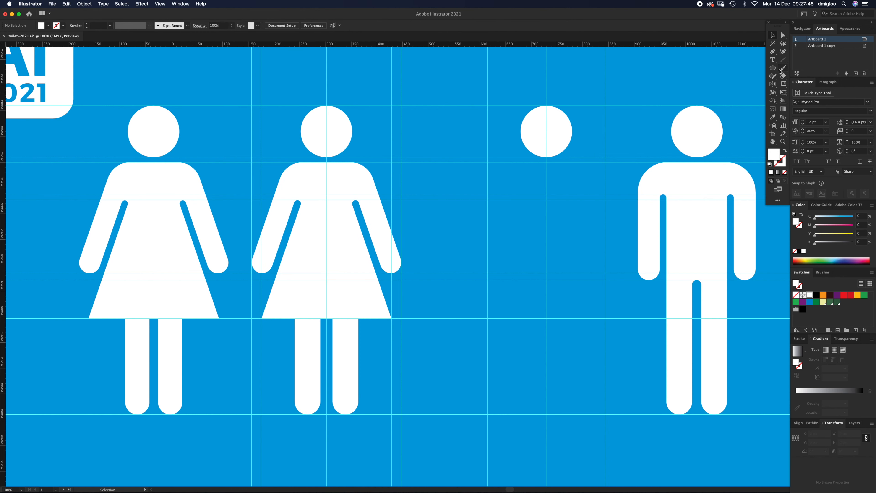
Draw a rounded bar about 41 by 238 px for the male arm and place a copy beside it.
left_click_drag(773, 69, 793, 84)
left_click_drag(483, 193, 541, 344)
key("v")
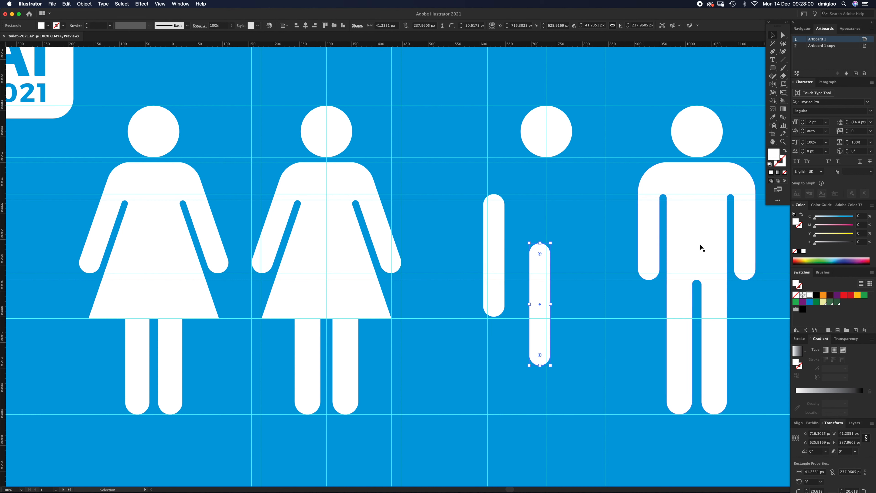
Set the copied bar's width to 50 px, stand it on the foot guide, and align the arm bar to the outer arm and hand guides.
left_click(837, 434)
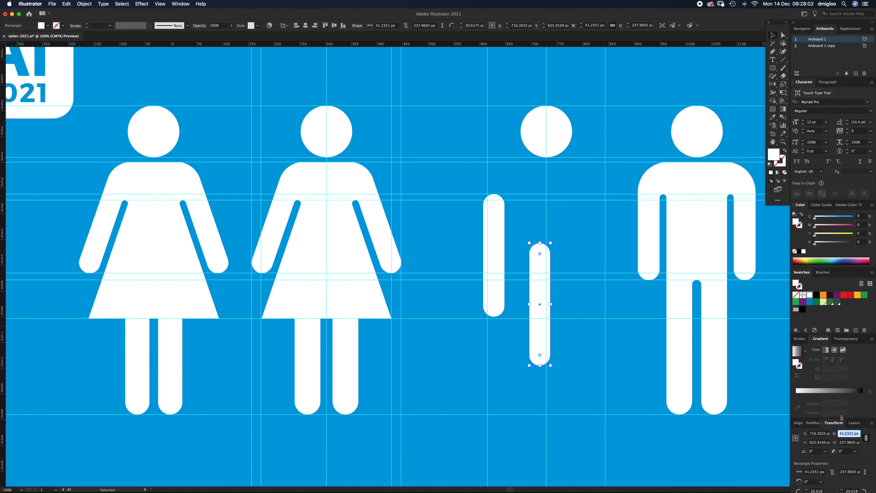
type("50")
key("Return")
left_click_drag(541, 351, 526, 383)
left_click_drag(496, 231, 504, 199)
Delete the arm bar's top anchor and convert its two upper anchors to corner points.
key("z")
left_click(500, 197)
left_click(432, 290)
left_click(438, 255)
key("p")
left_click(438, 115)
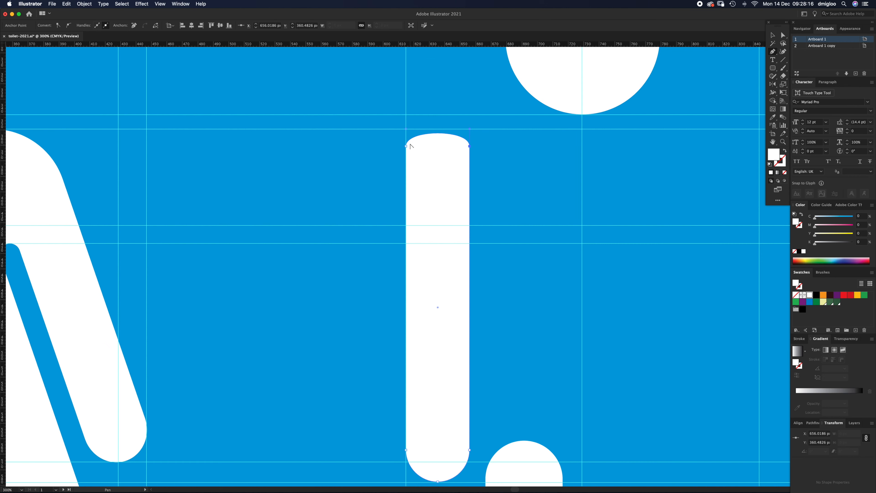
left_click(406, 146, "alt")
left_click(468, 145, "alt")
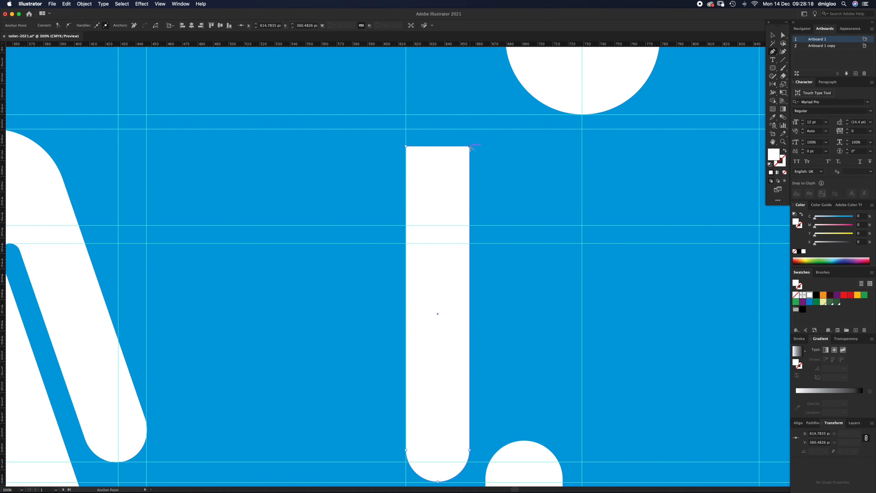
Extend the arm bar's flat top edge up to the guide at the bottom of the head.
key("a")
left_click_drag(489, 152, 467, 114)
left_click(494, 152)
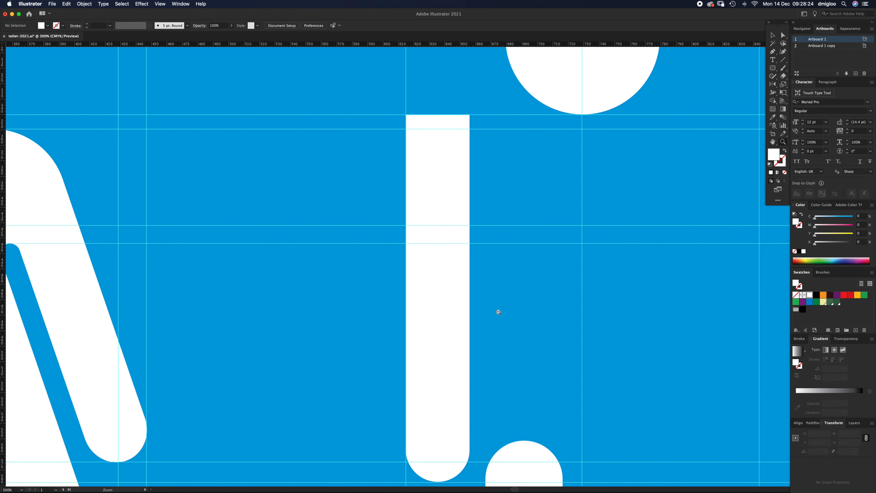
key("z")
left_click(499, 311, "alt")
left_click(500, 310, "alt")
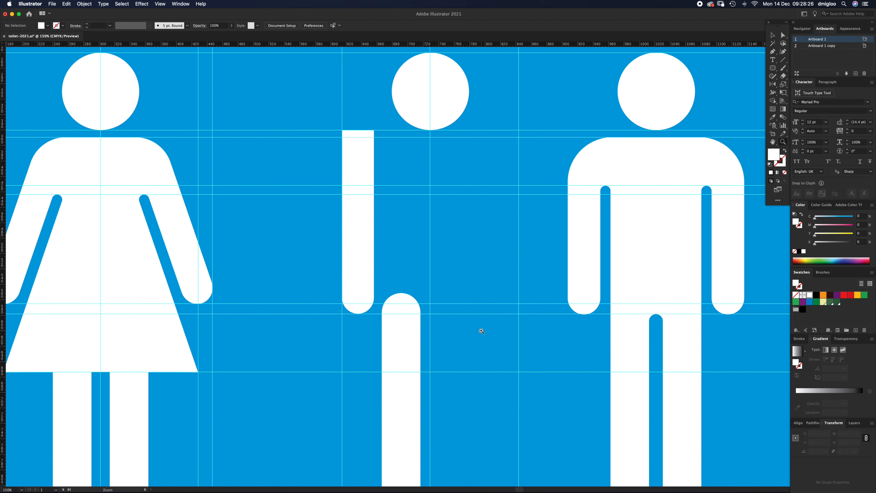
key("a")
left_click(420, 312)
left_click_drag(420, 313, 421, 276)
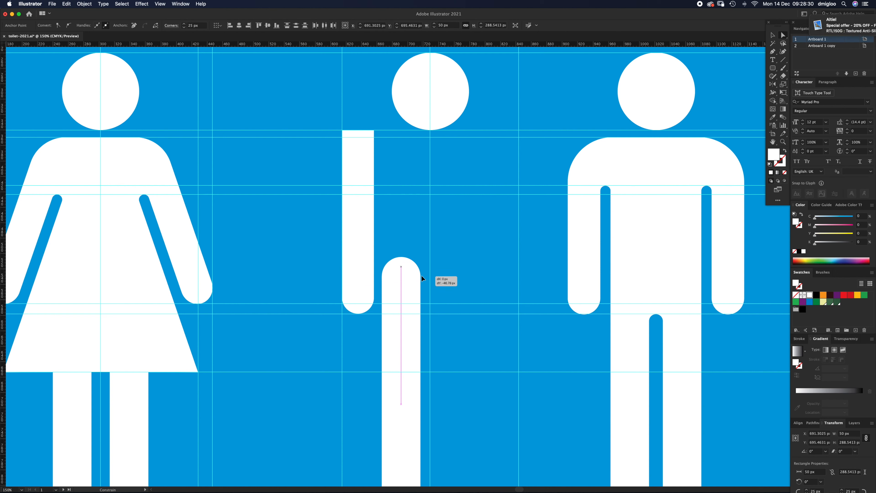
left_click(450, 296)
key("super+z")
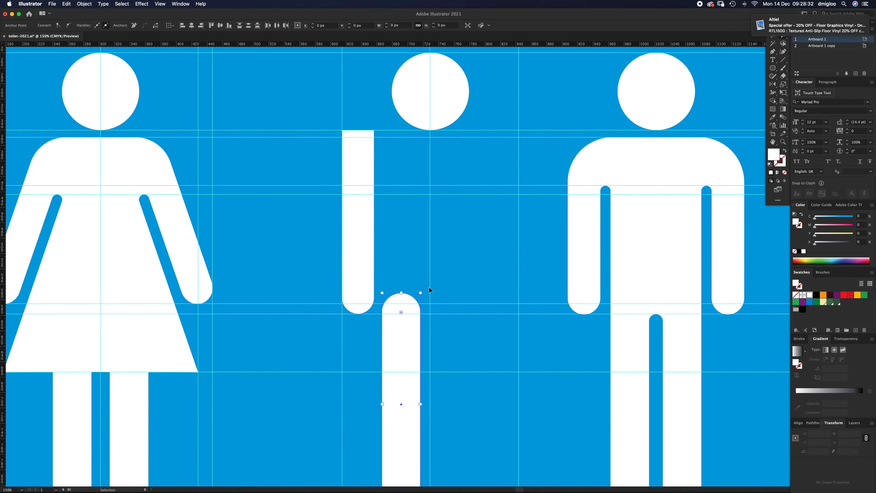
Stretch the leg bar upward into the chest area to a height of about 466 px.
left_click_drag(404, 293, 399, 158)
left_click(456, 179)
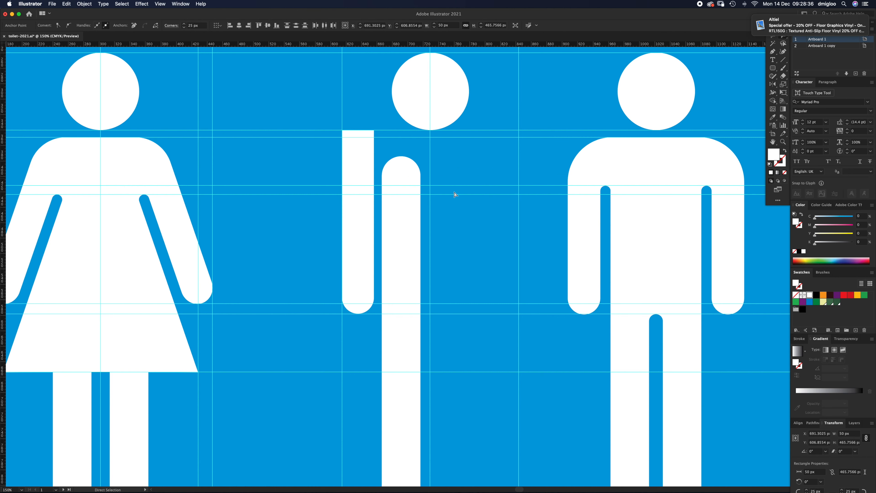
Draw a chest rectangle about 107 by 83 px from the head's bottom guide to the lower armpit guide, ending at the centre guide.
left_click_drag(772, 69, 796, 71)
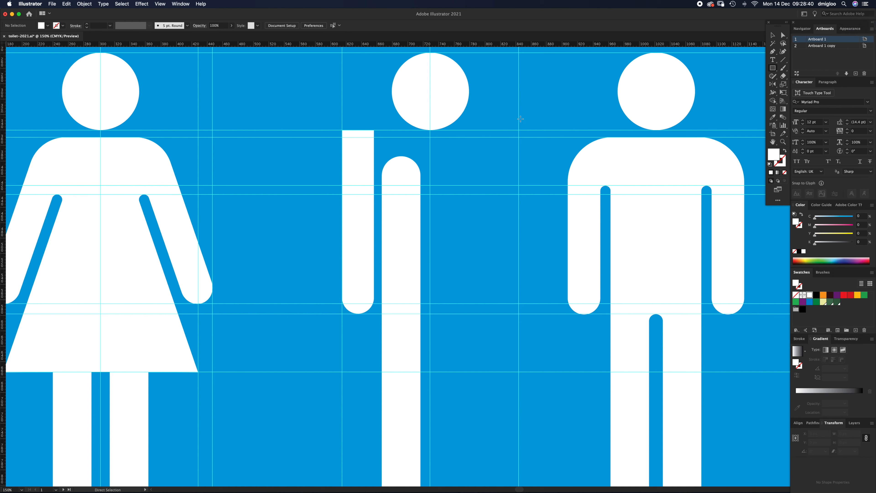
left_click_drag(347, 130, 431, 194)
key("super+shift+a")
key("z")
left_click(425, 281, "alt")
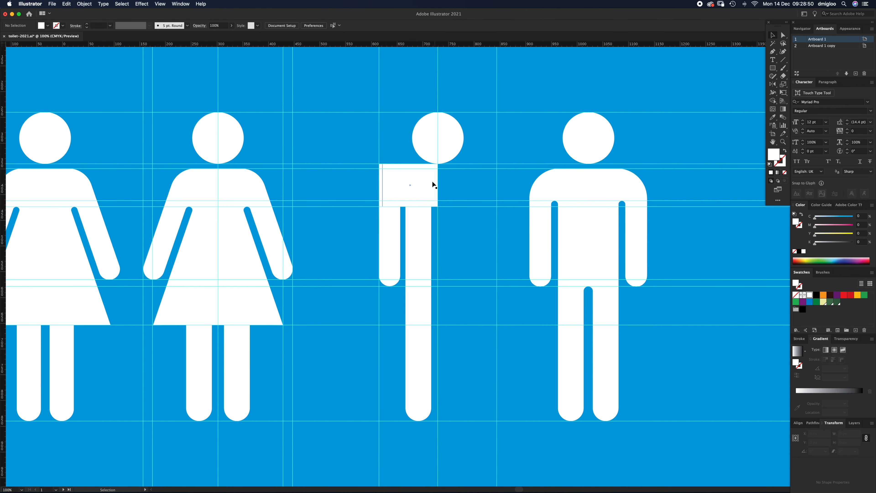
Draw a torso rectangle from inside the chest down to the male's hand guide, ending at the vertical centre guide.
left_click(419, 180)
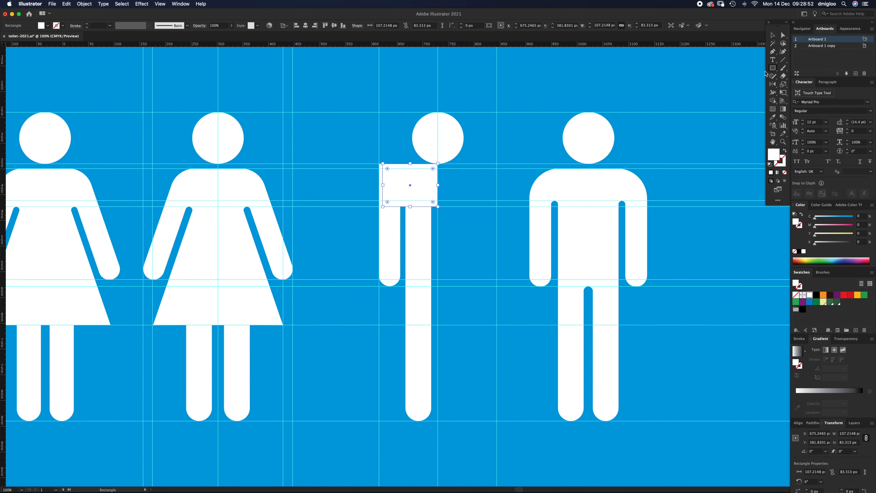
left_click_drag(415, 192, 437, 285)
key("v")
left_click(472, 263)
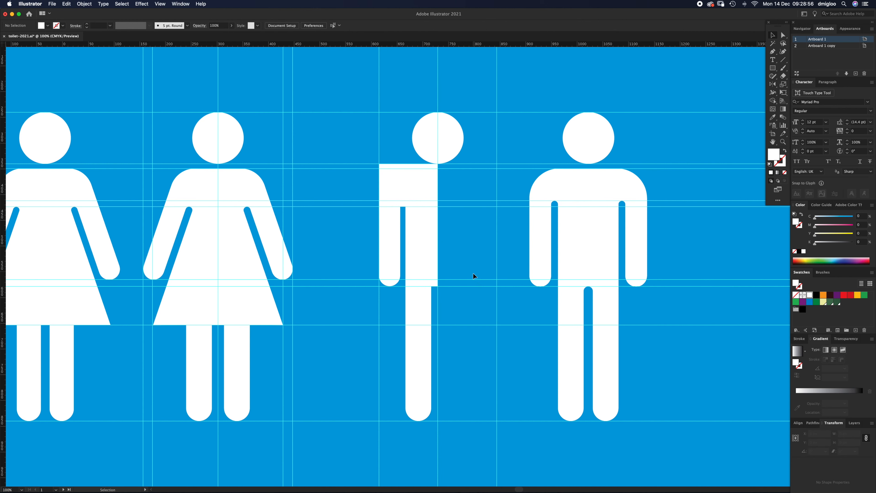
Unite the male's overlapping left arm, leg, chest and torso shapes into a single half-body shape.
left_click_drag(371, 201, 458, 337)
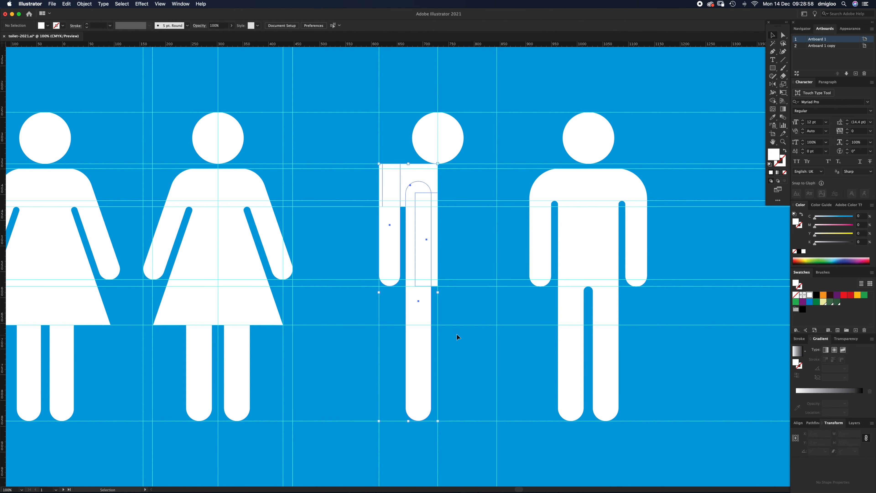
left_click(813, 423)
left_click(796, 442)
left_click(463, 254)
Hide the guides and delete the stray anchor point midway down the half body's centre edge.
key("z")
left_click(425, 220)
key("super+;")
left_click(432, 230)
key("a")
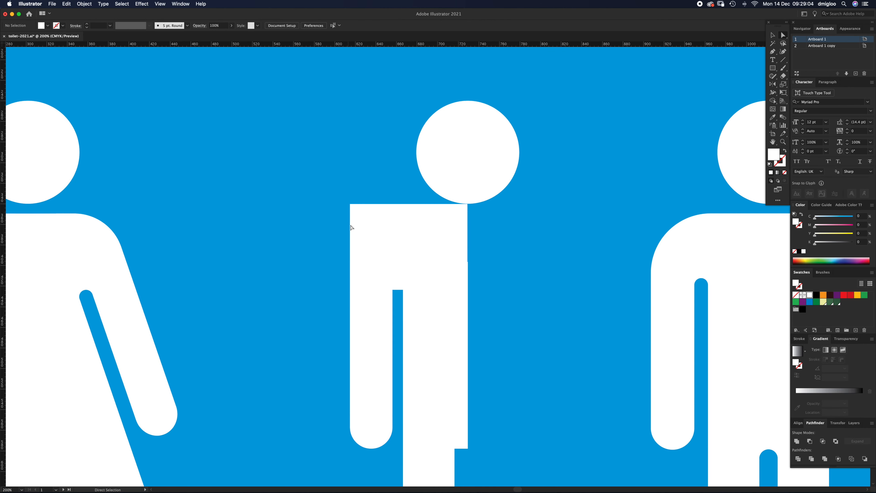
left_click(472, 275)
left_click(467, 262)
key("minus")
left_click(467, 262)
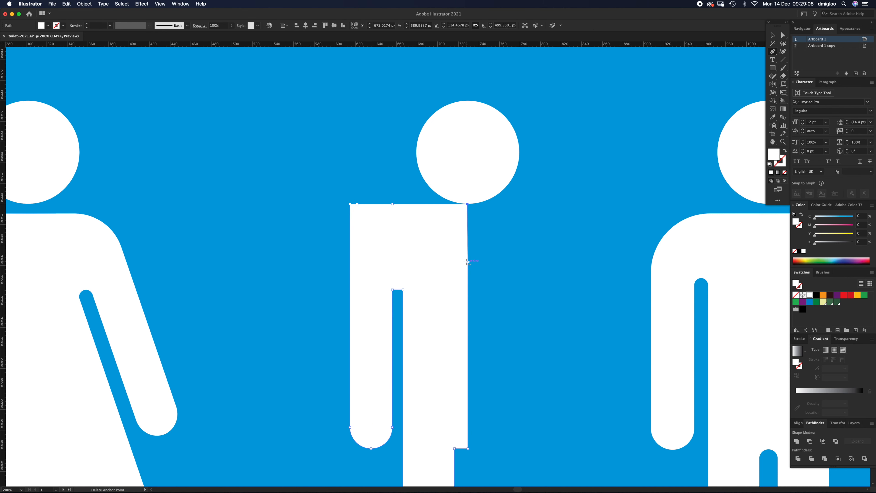
key("plus")
Align the top and bottom anchor points of the half body's centre edge to the rightmost of the two.
key("a")
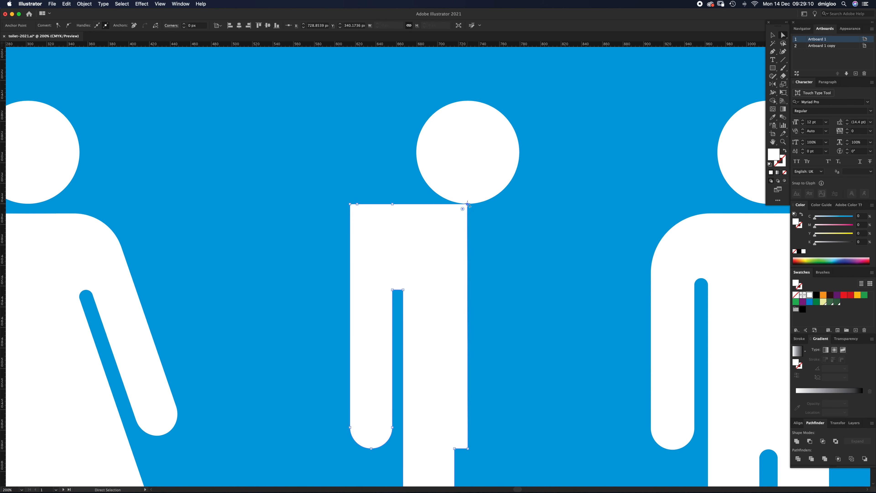
left_click(467, 448, "shift")
left_click(248, 26)
left_click(492, 226)
Delete the redundant anchor points along the half body's straight top edge.
left_click(393, 221)
key("p")
left_click(360, 203)
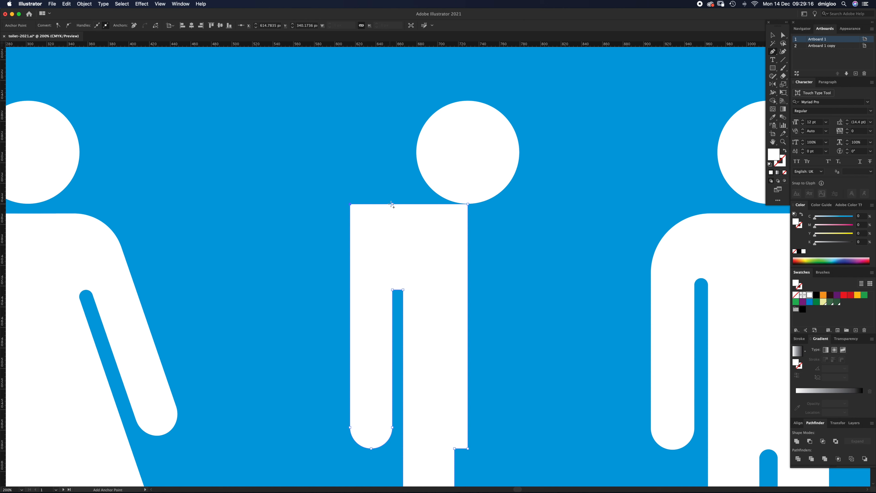
Round the outer shoulder corner to about 49.5 px and fully round both corners at the top of the armpit gap.
key("a")
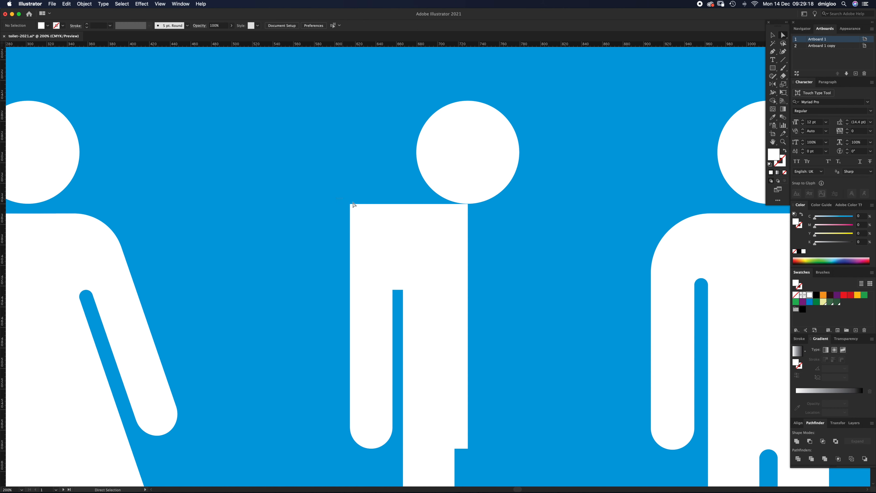
left_click_drag(358, 212, 400, 257)
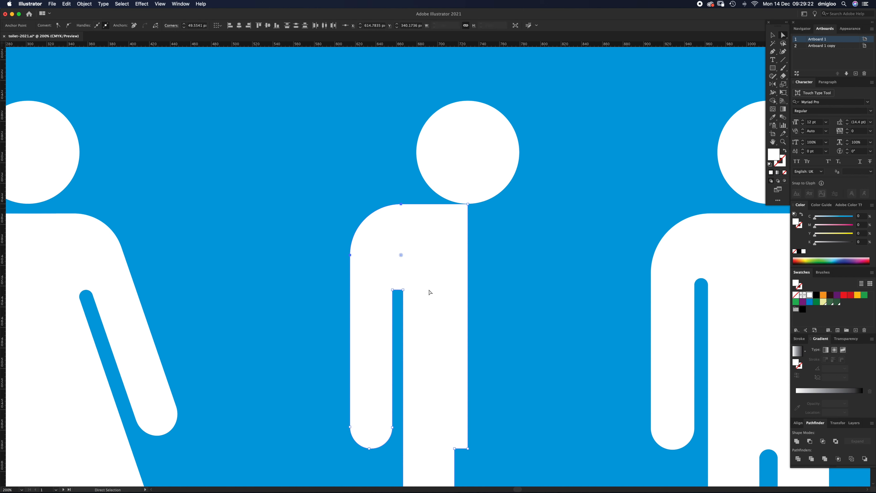
left_click(392, 290)
left_click(403, 290, "shift")
left_click_drag(398, 295, 400, 313)
left_click(508, 305)
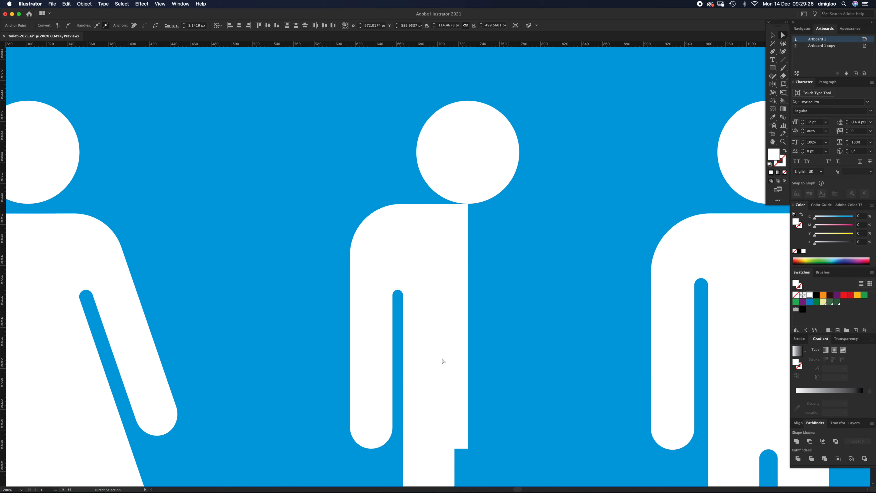
Show the guides again and lower the half body's top shoulder edge to the guide just below the head.
key("z")
left_click(442, 362, "alt")
left_click(437, 363, "alt")
key("v")
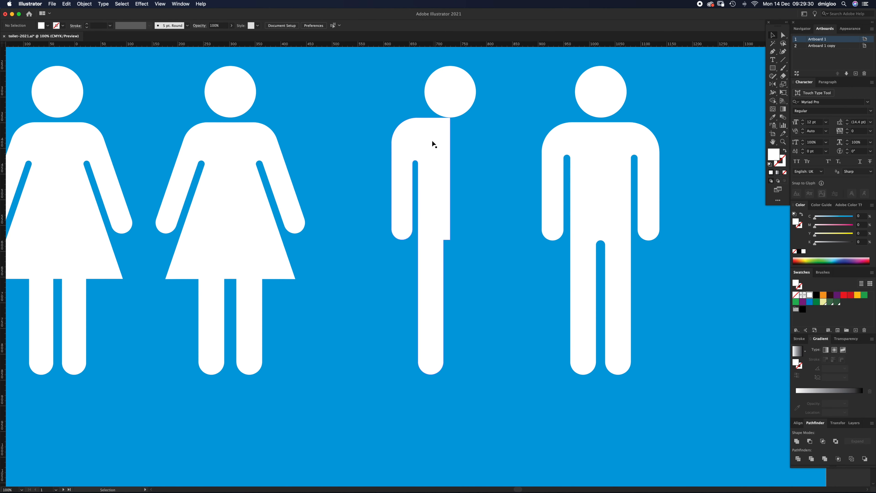
key("super+semicolon")
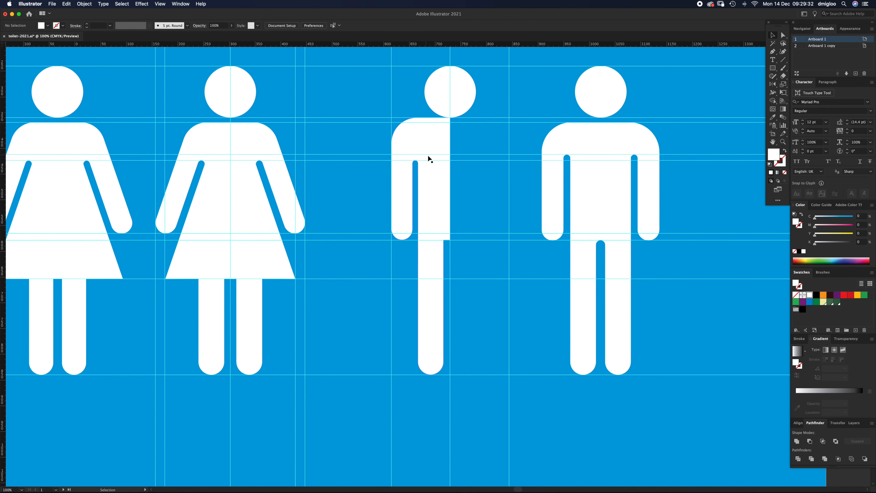
key("z")
left_click_drag(425, 146, 416, 227)
key("a")
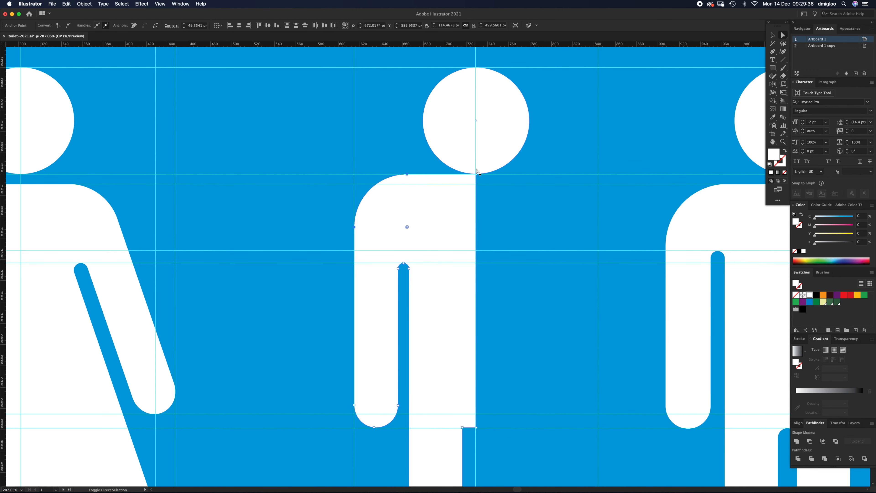
left_click_drag(475, 174, 475, 184)
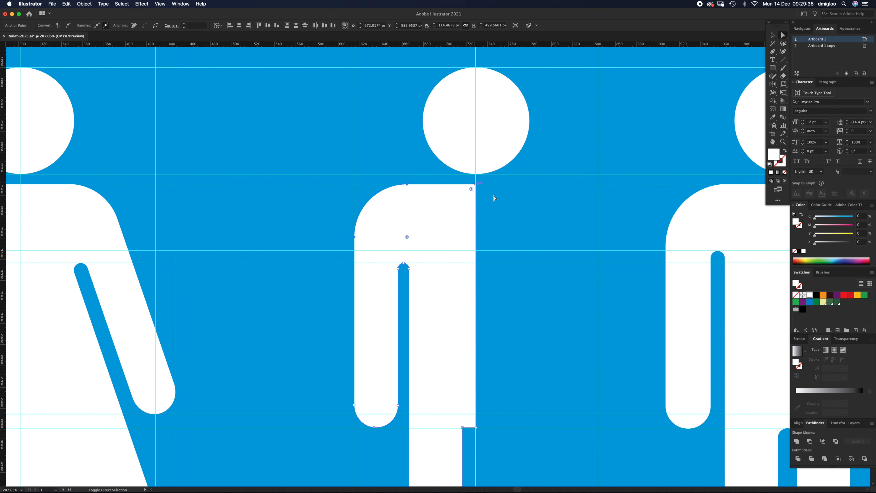
left_click(494, 201)
Duplicate the male half body beside the original, keeping it at the same height.
key("z")
left_click(473, 305, "alt")
left_click(463, 306, "alt")
key("v")
key("super+minus")
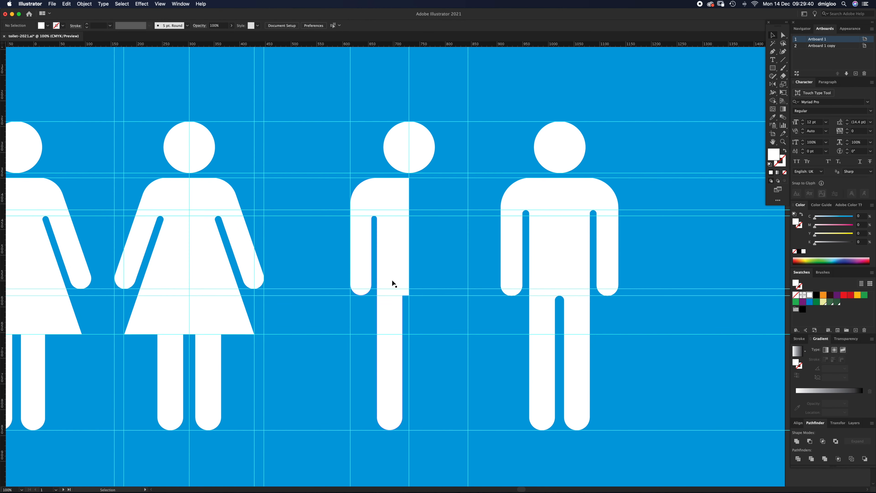
left_click(393, 281)
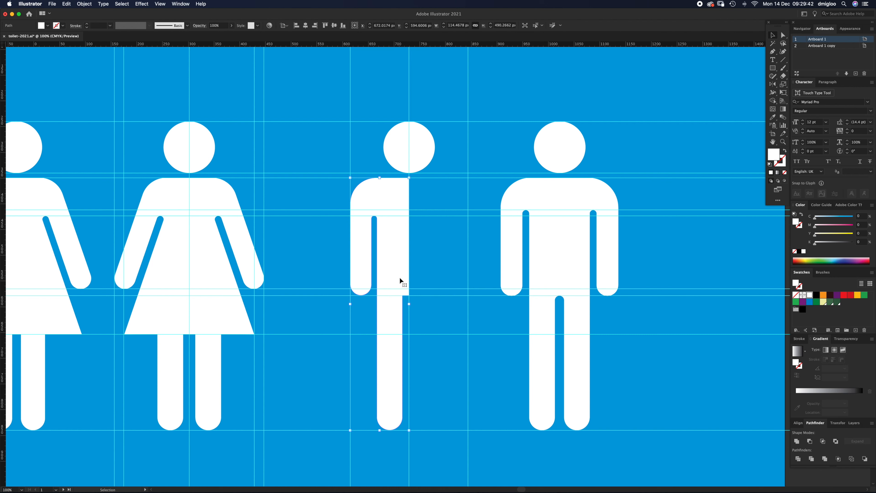
left_click_drag(398, 278, 465, 267)
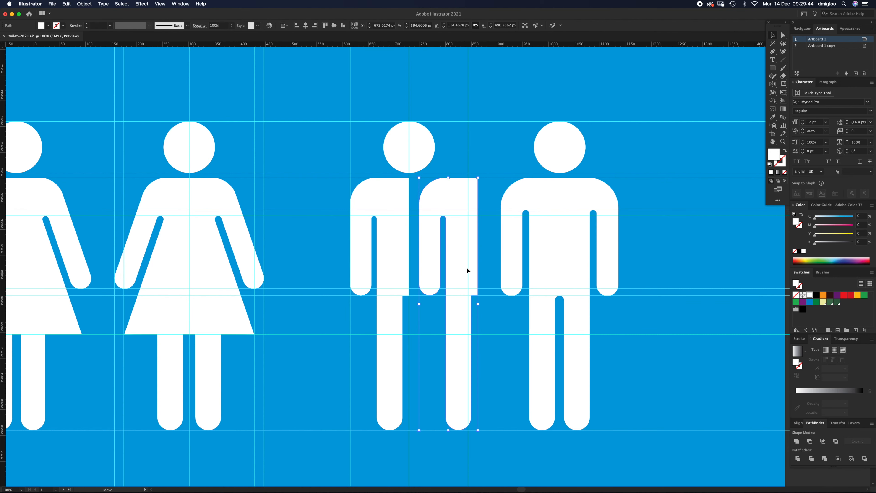
Reflect the duplicated half across the vertical axis and move it against the original half at the centre guide.
double_click(775, 83)
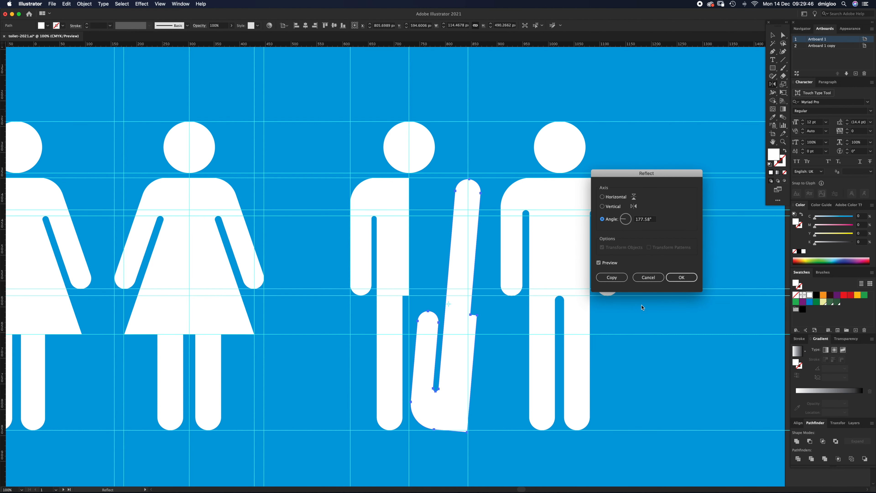
left_click(612, 206)
left_click(681, 277)
key("v")
left_click_drag(426, 259, 419, 263)
Unite the left and right halves into one complete male body shape.
left_click(456, 180)
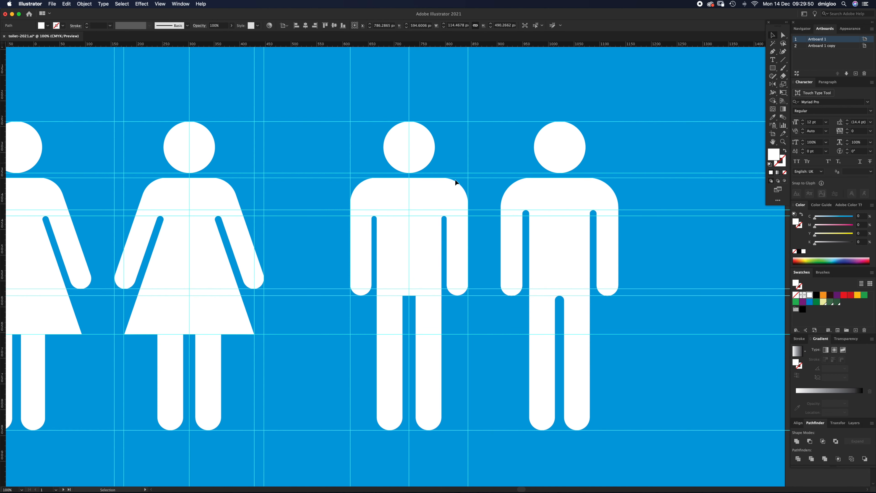
left_click_drag(451, 312, 389, 297)
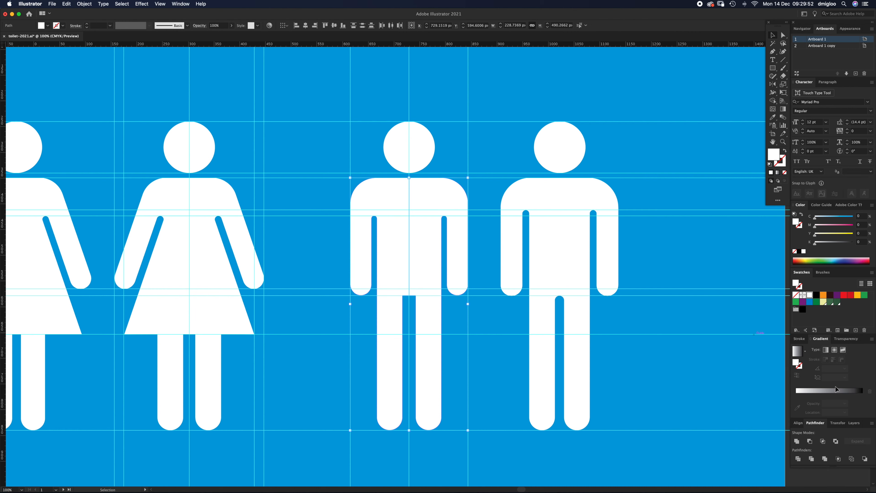
left_click(797, 441)
Fully round the two top corners of the gap between the male's legs.
key("z")
left_click(417, 323)
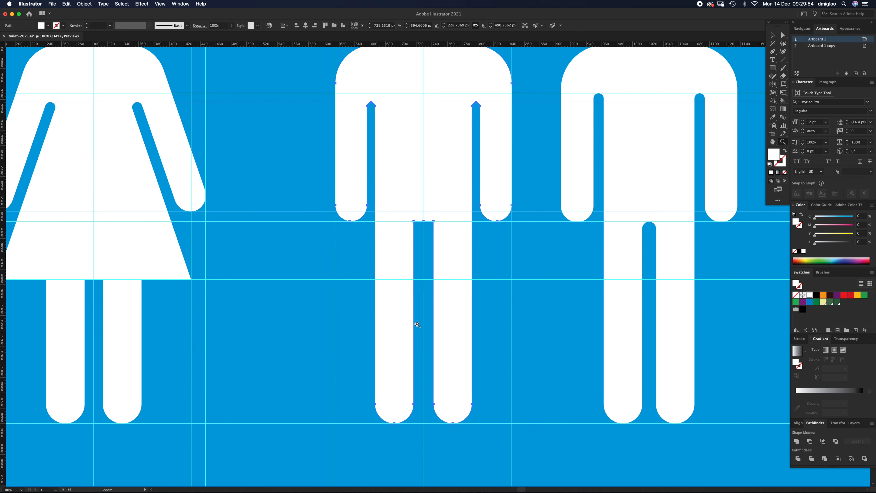
left_click(416, 259)
key("a")
left_click(441, 234)
left_click_drag(429, 213, 449, 250)
left_click(456, 286)
Fit the whole artboard in the view and hide the guides to show the finished figures.
key("z")
left_click(455, 236, "alt")
key("super+0")
key("v")
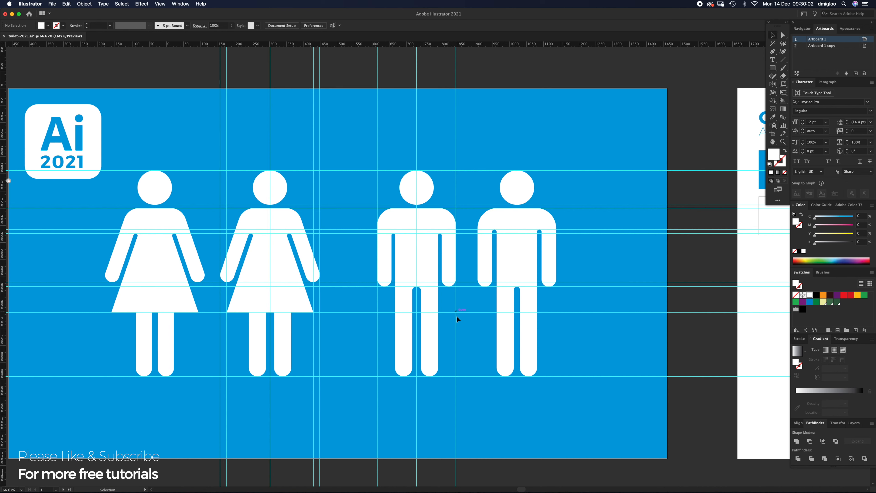
key("super+semicolon")
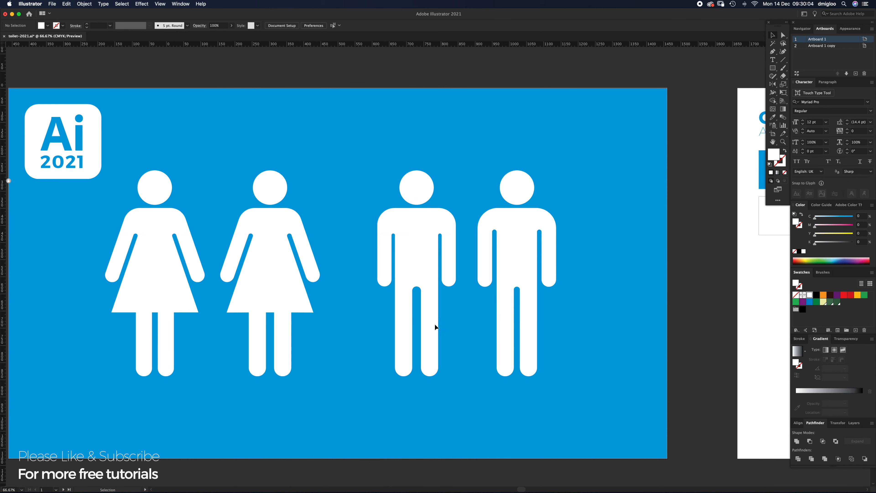